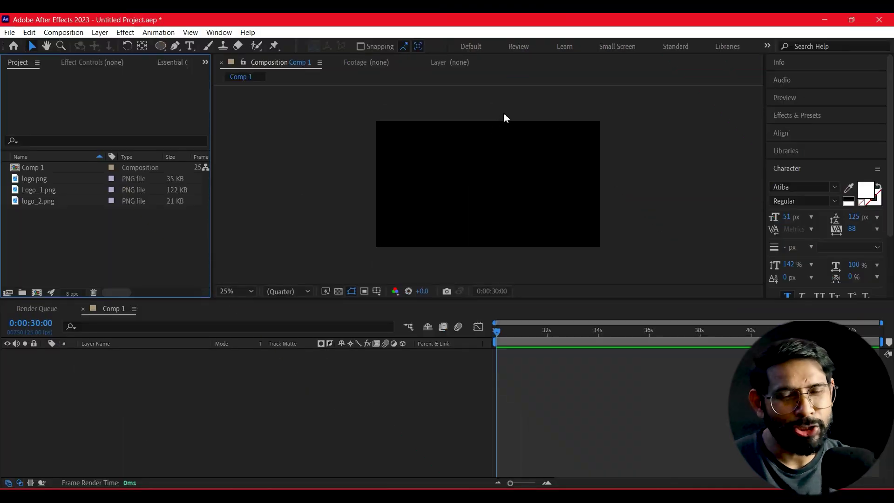
Step: Open the context menu in the empty layer area of the Comp 1 timeline
right_click(239, 378)
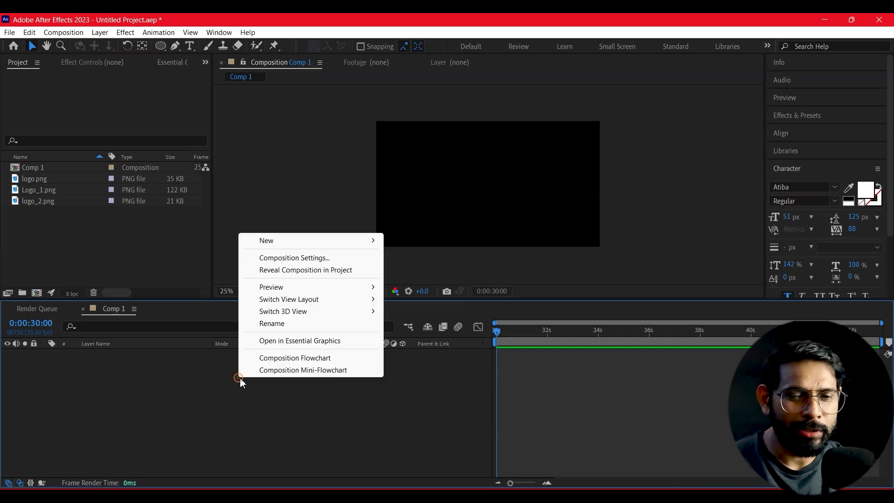
Step: Create a full-frame medium red (FF4D4D) solid layer
mouse_move(274, 246)
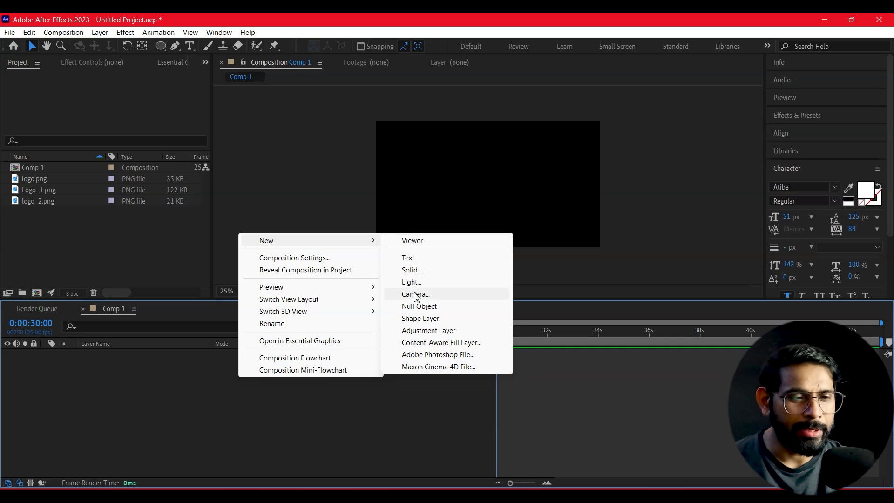
left_click(419, 271)
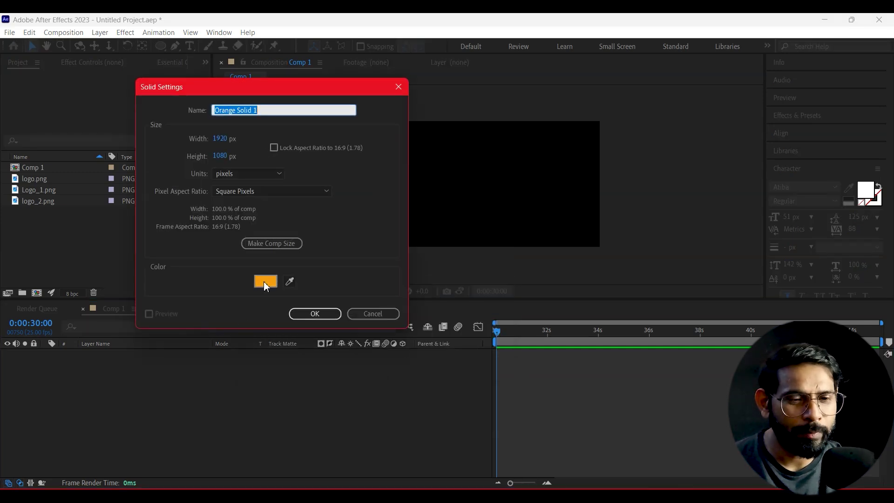
left_click(265, 284)
left_click_drag(259, 141, 259, 148)
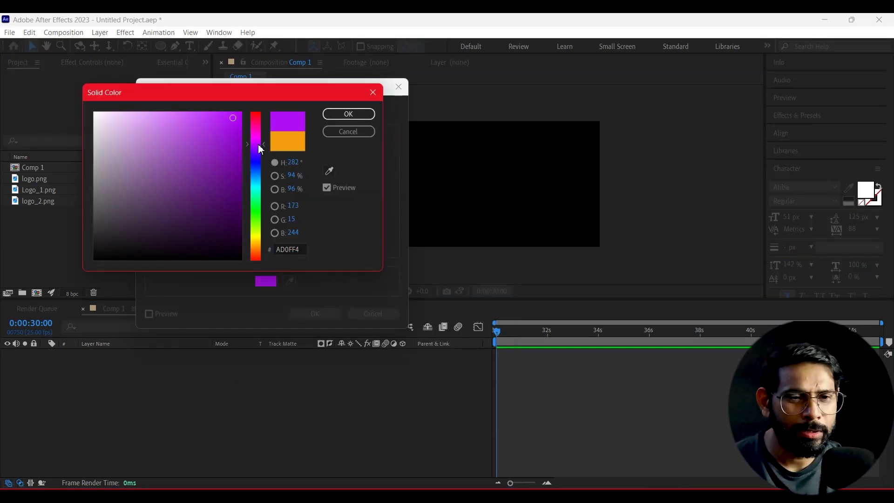
mouse_move(260, 148)
left_mouse_down()
mouse_move(262, 136)
mouse_move(218, 101)
left_mouse_up()
left_click_drag(256, 129, 256, 112)
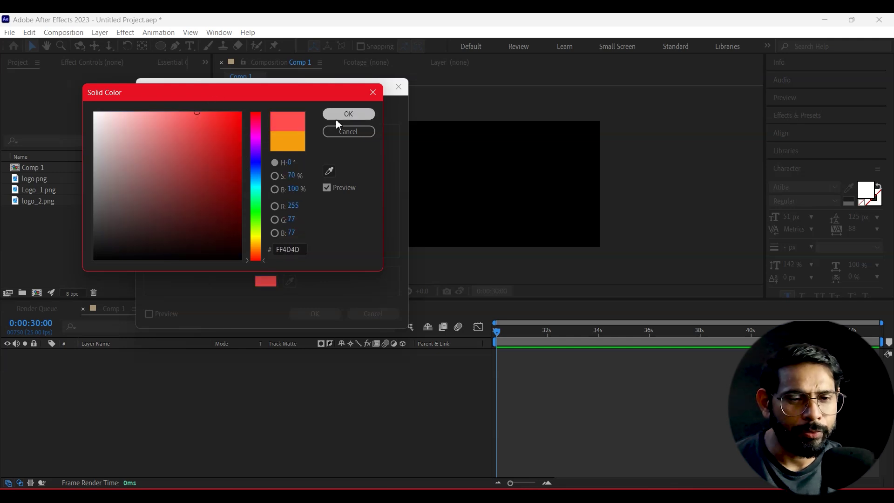
left_click(349, 114)
left_click(293, 316)
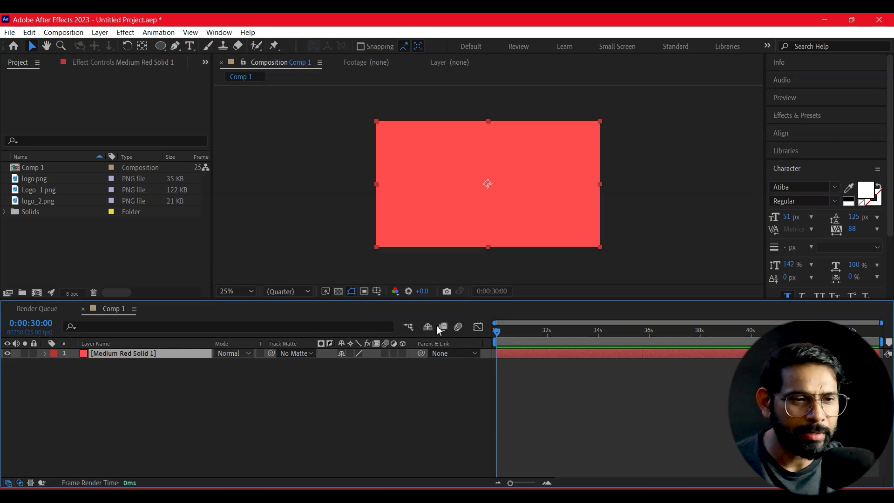
Step: Lock the Medium Red Solid 1 background layer
key("period")
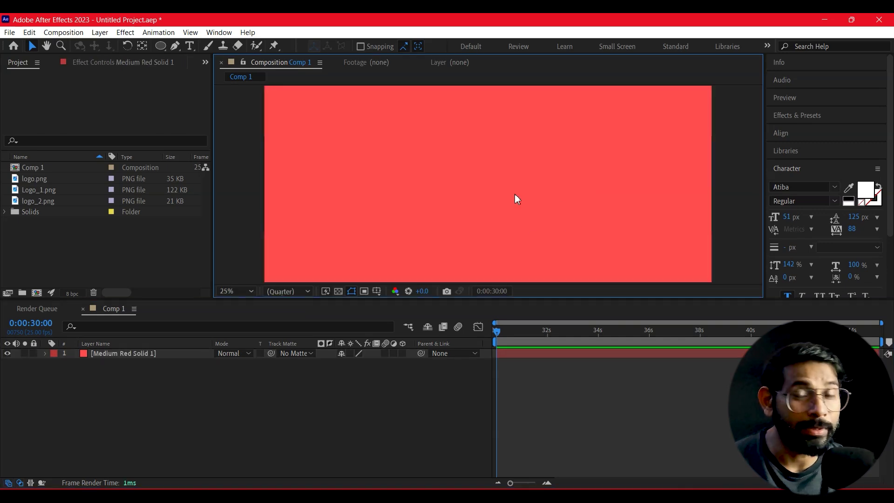
key("comma")
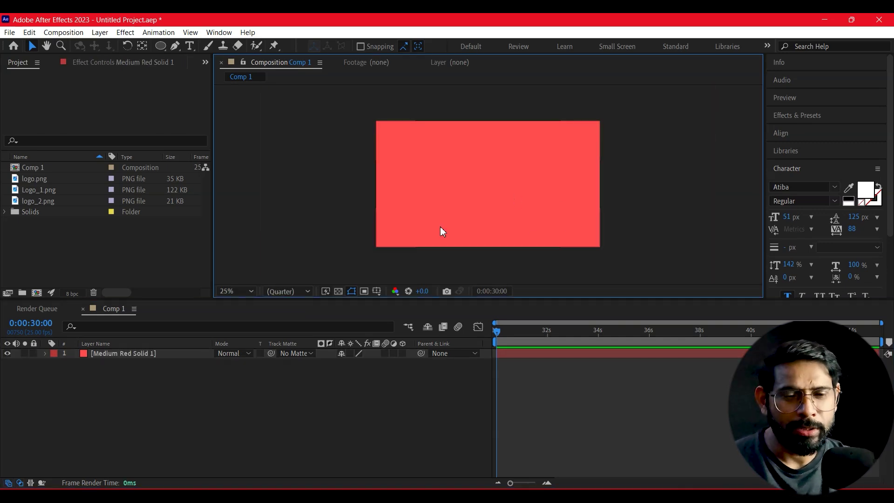
left_click(168, 421)
left_click(34, 353)
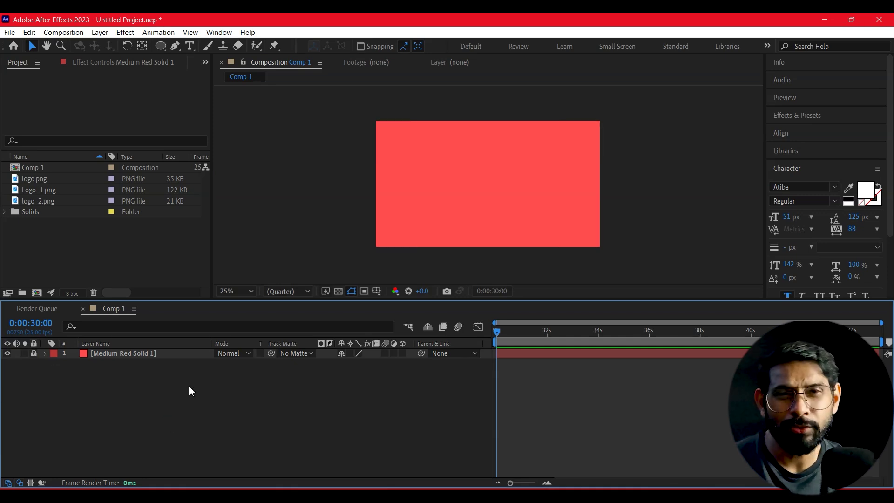
Step: Show the Title/Action Safe guides and draw an ellipse out from the composition centre
left_click(161, 46)
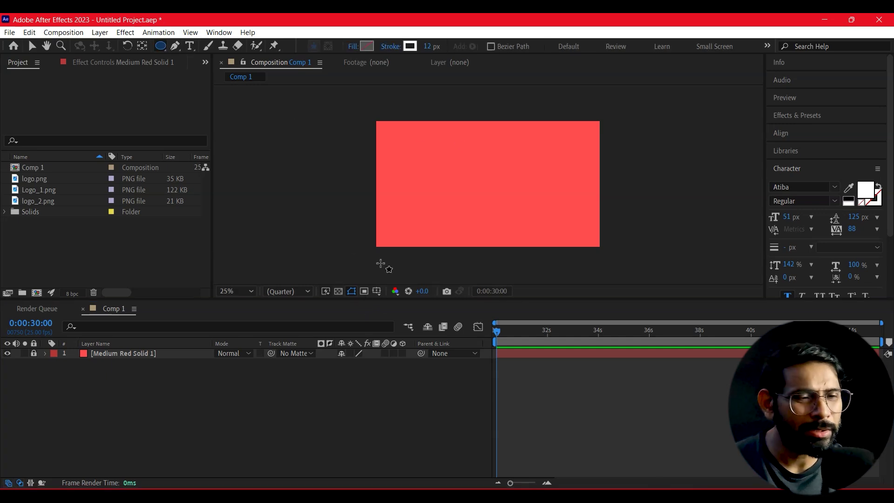
left_click(377, 293)
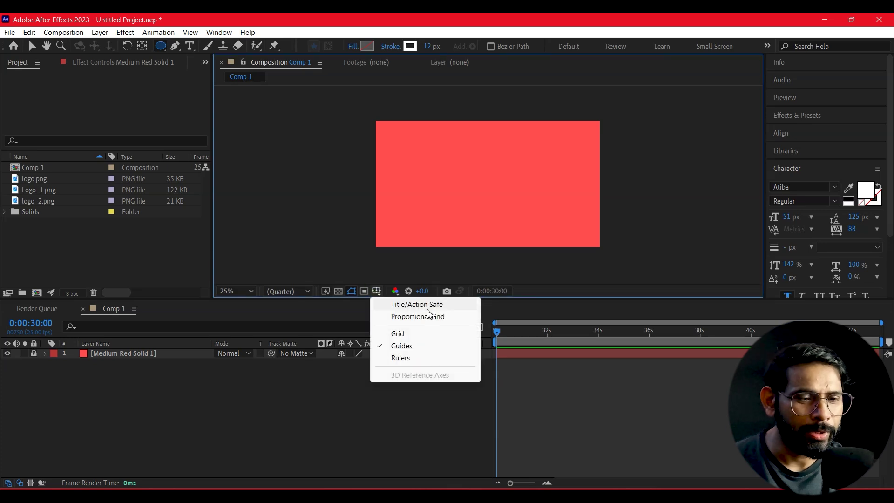
left_click(426, 305)
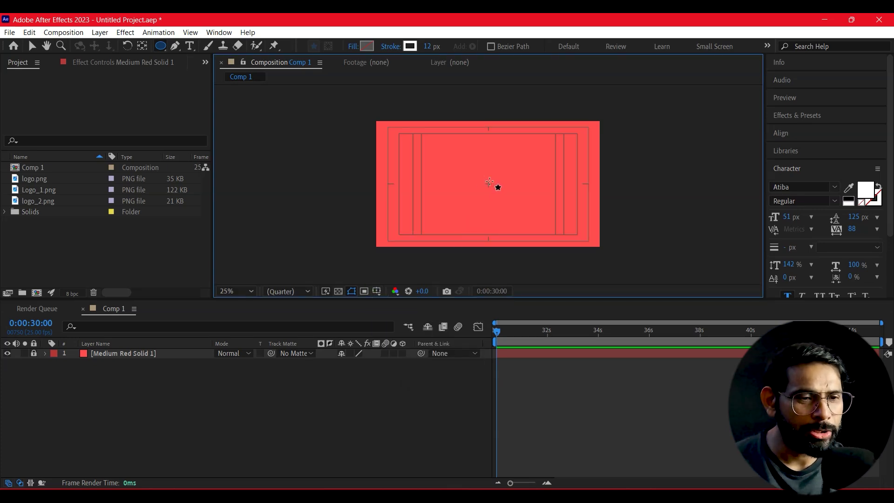
scroll(489, 182, "up", 10)
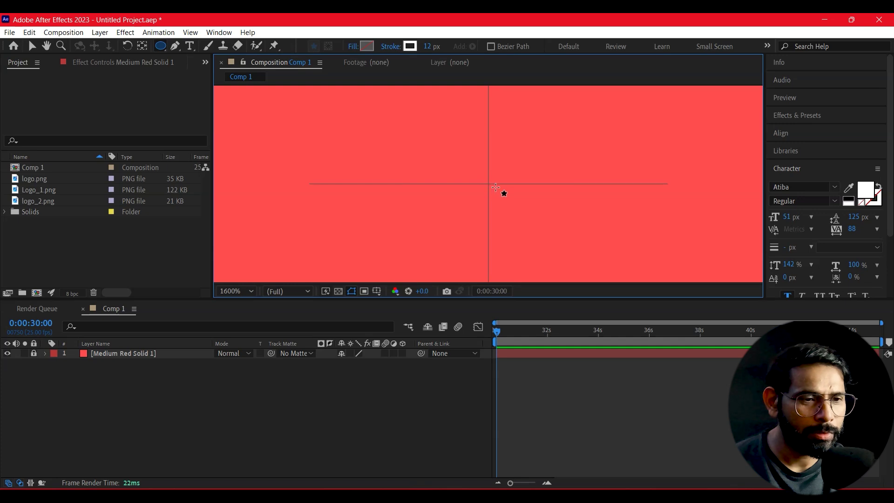
left_click_drag(490, 184, 534, 277)
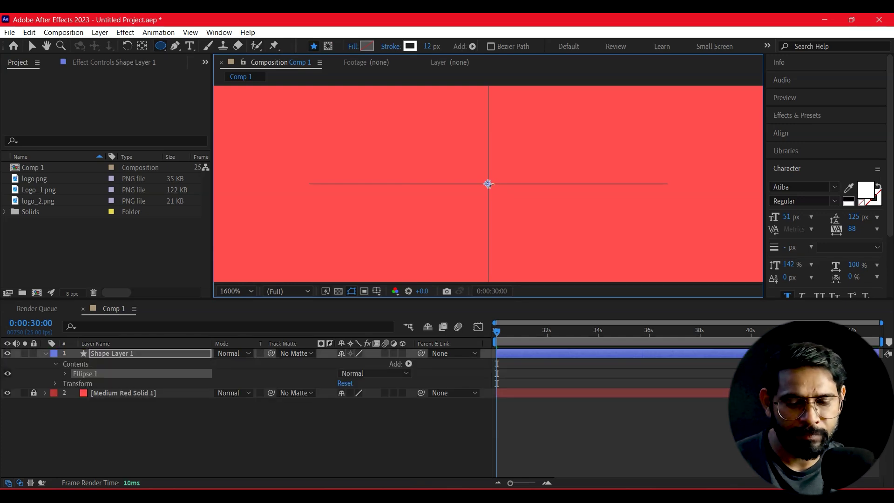
left_click_drag(534, 277, 631, 233)
key("comma")
key("comma")
key("comma")
key("comma")
key("comma")
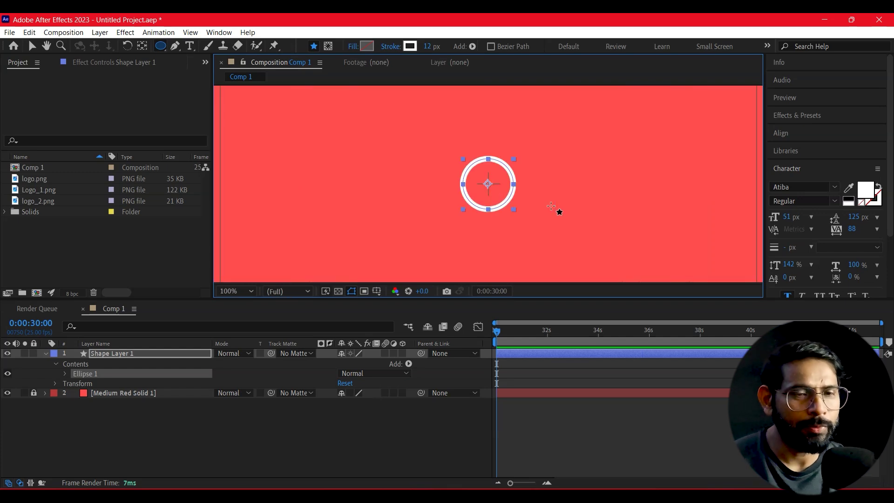
Step: Scale the ring up and align it to the centre of the composition
left_click(31, 46)
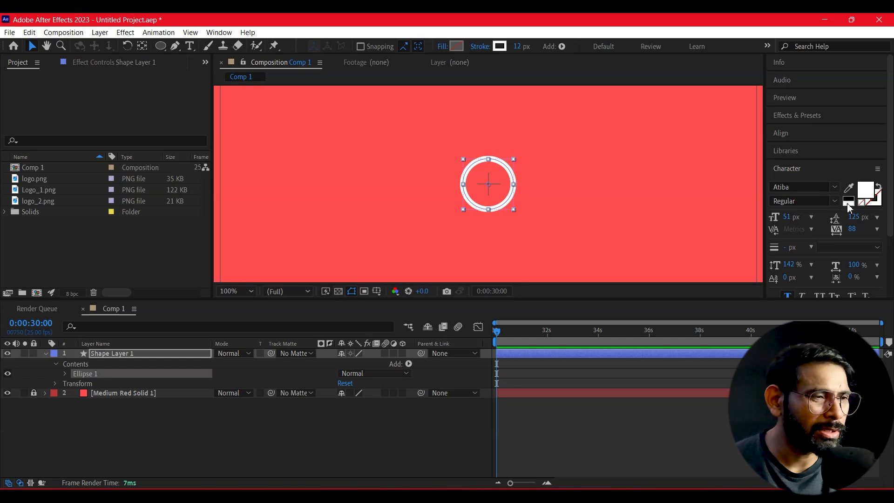
left_click(781, 133)
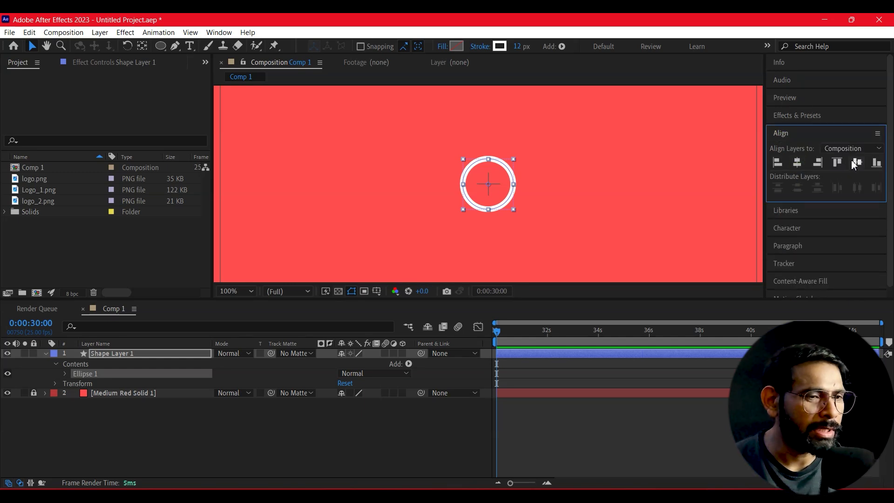
mouse_move(514, 210)
left_mouse_down()
mouse_move(566, 260)
mouse_move(530, 154)
left_mouse_up()
key("comma")
key("comma")
key("comma")
key("apostrophe")
left_click(616, 141)
key("period")
key("period")
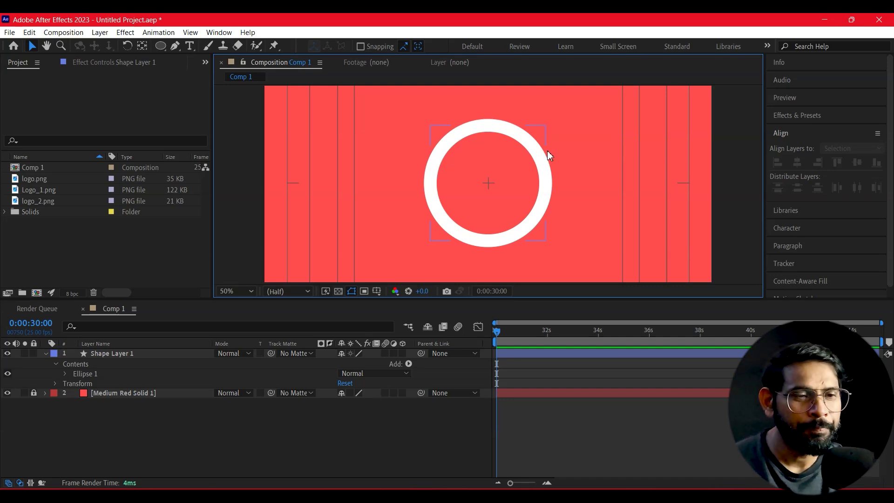
Step: Set the ring's stroke width to 15 px
left_click(522, 142)
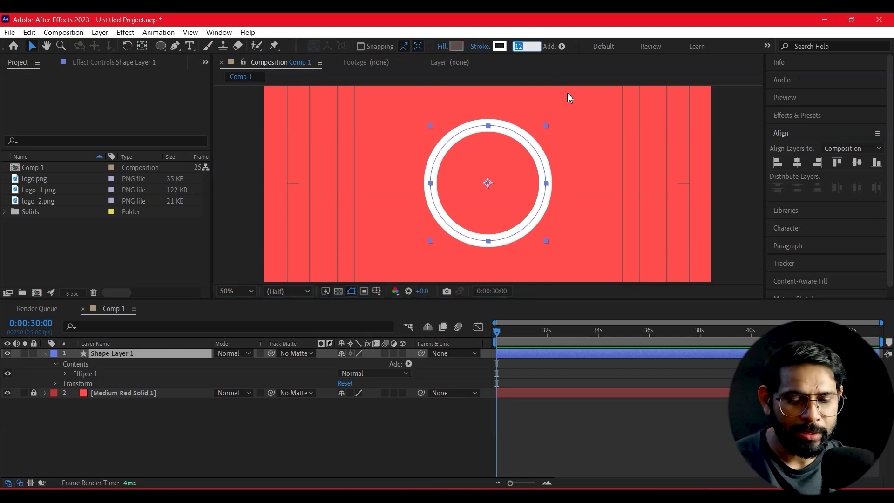
type("15")
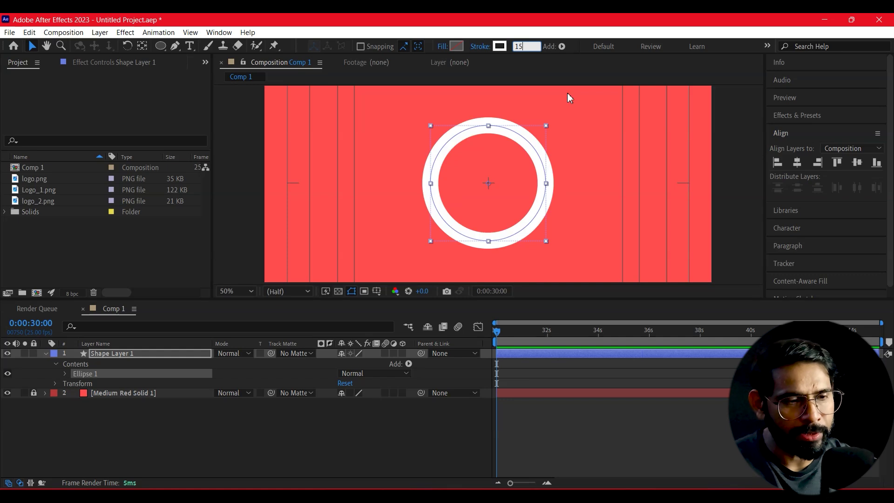
key("Return")
left_click(574, 117)
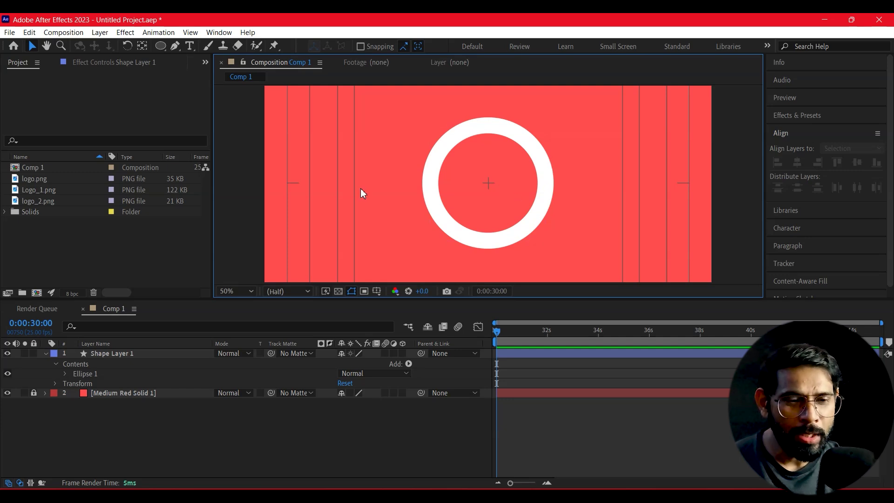
Step: Add Trim Paths to Shape Layer 1 and set End to 82%
left_click(409, 364)
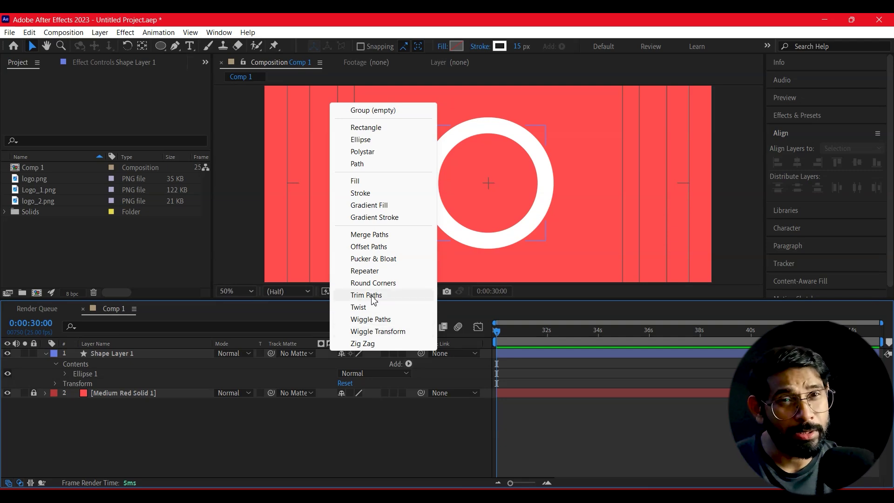
left_click(366, 296)
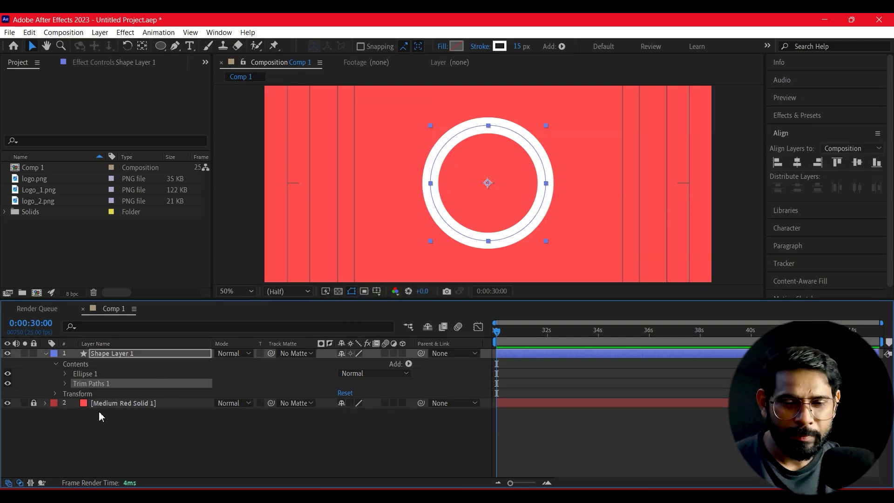
left_click(65, 394)
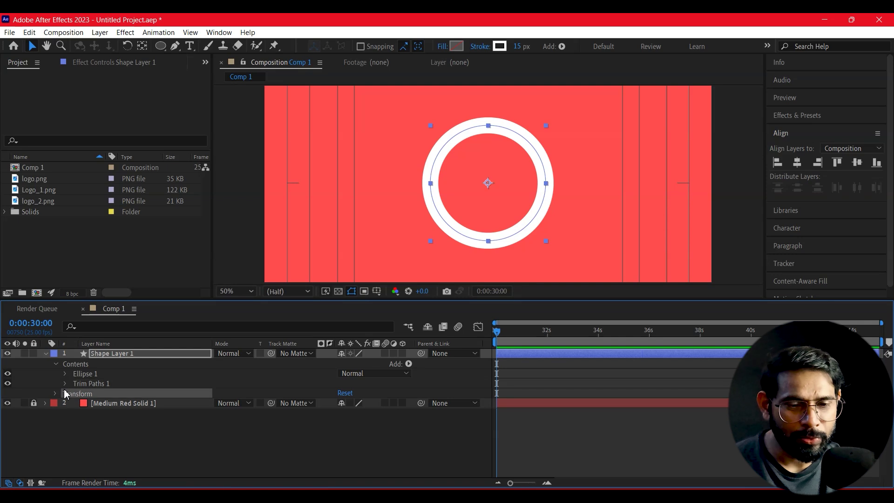
left_click(65, 385)
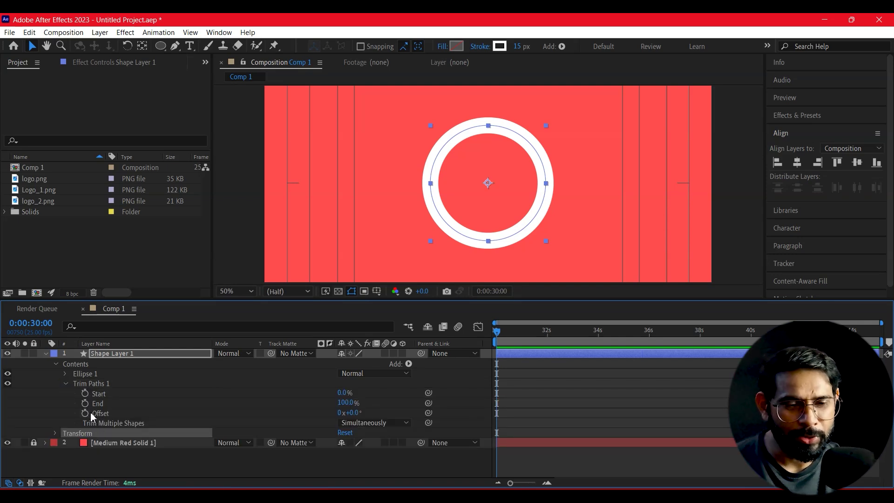
left_click_drag(347, 403, 335, 401)
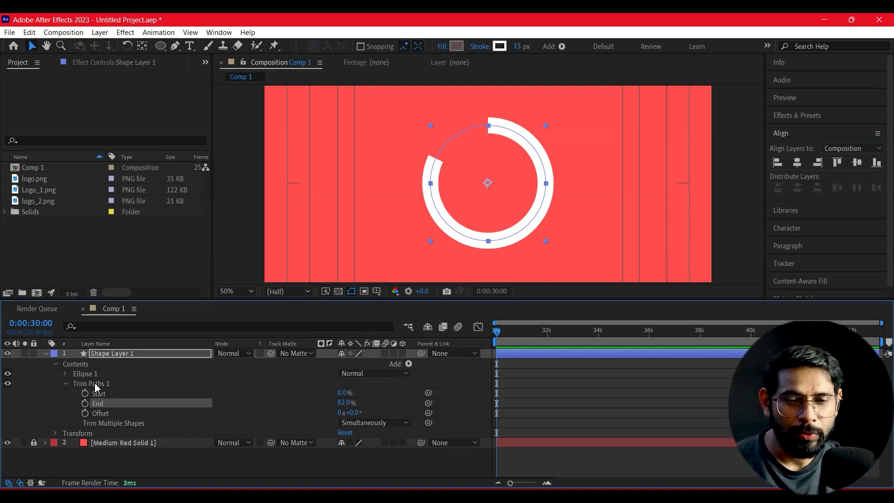
Step: Give the ring's Stroke 1 Round Cap line ends
left_click(66, 374)
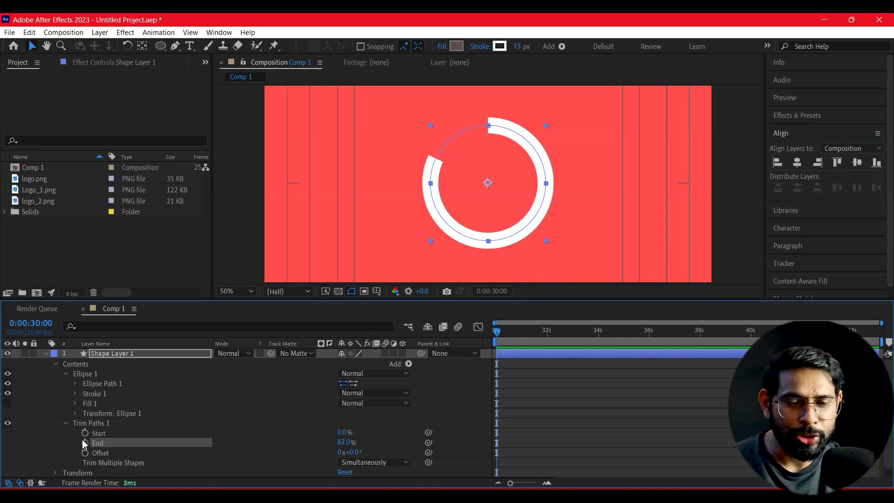
left_click(75, 395)
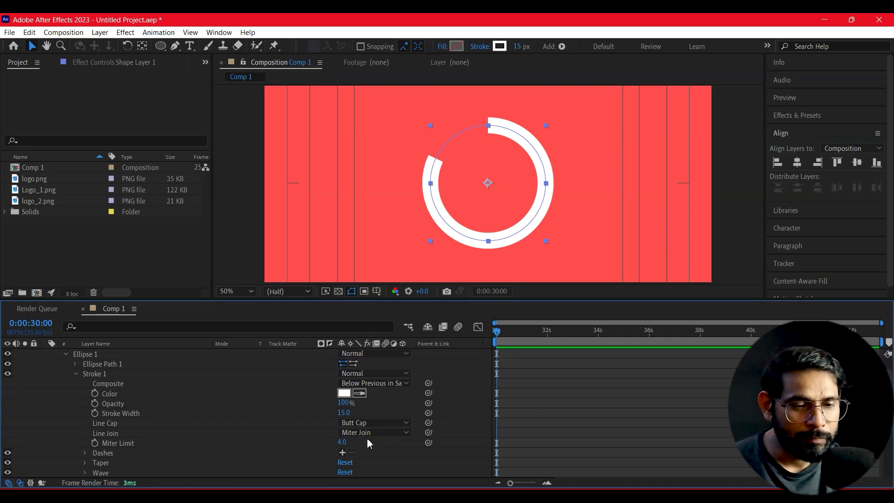
left_click(375, 424)
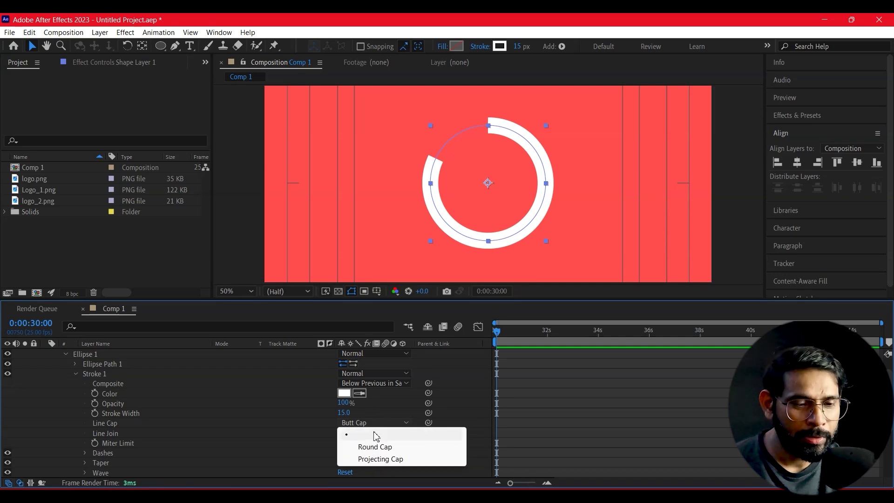
left_click(373, 446)
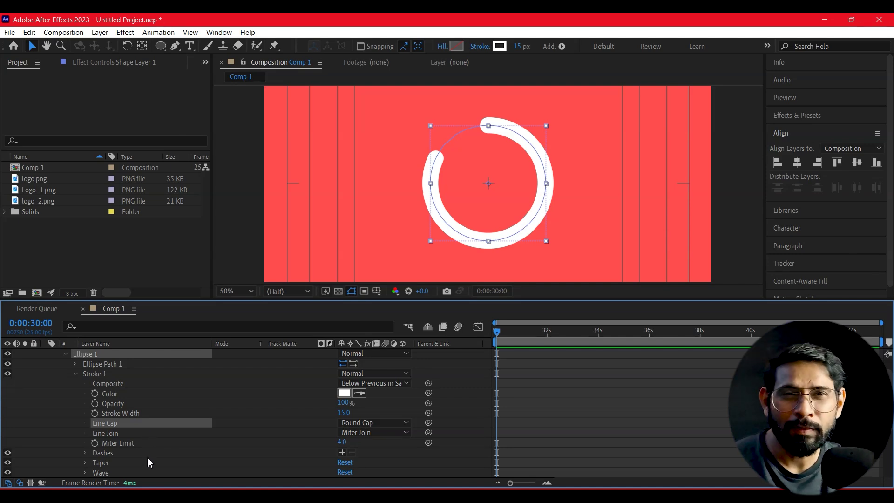
Step: Change the stroke colour to dark grey 363636 and lower its opacity to 22%
left_click(521, 331)
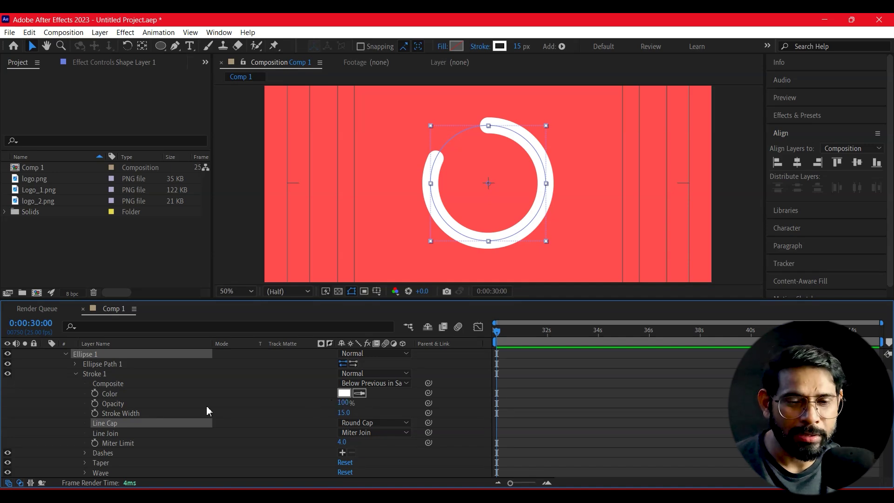
left_click(344, 394)
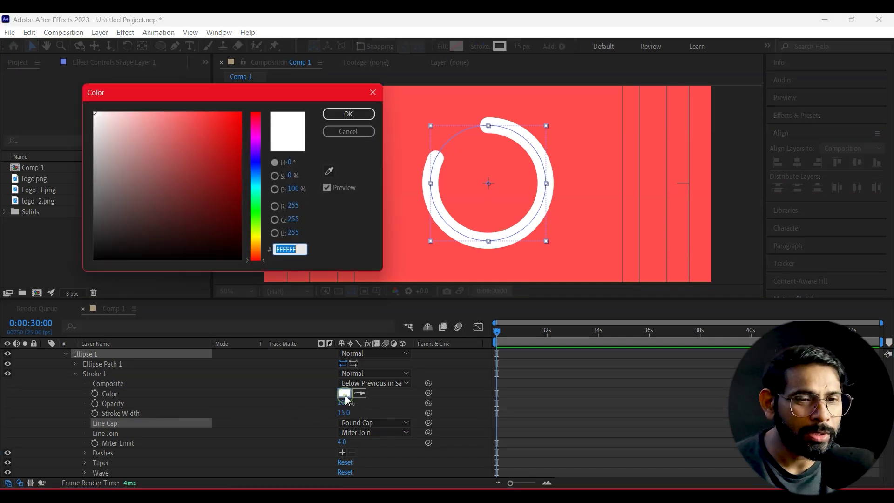
left_click_drag(239, 195, 88, 239)
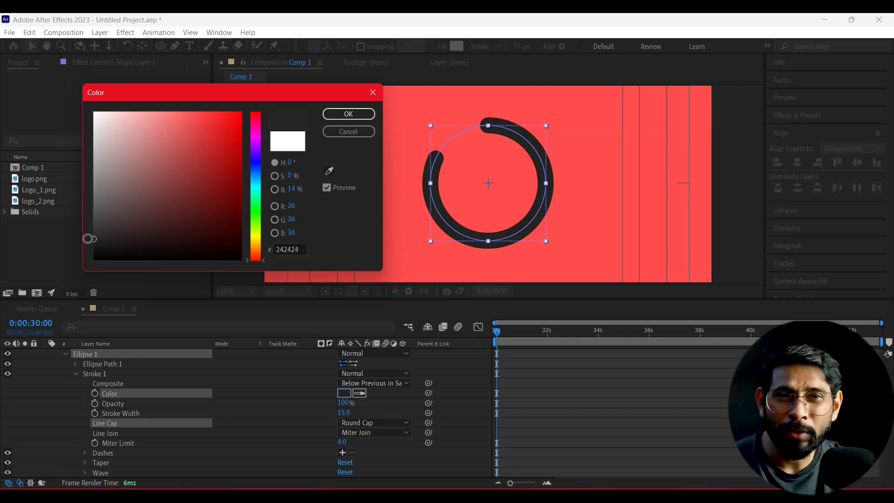
left_click_drag(87, 239, 57, 229)
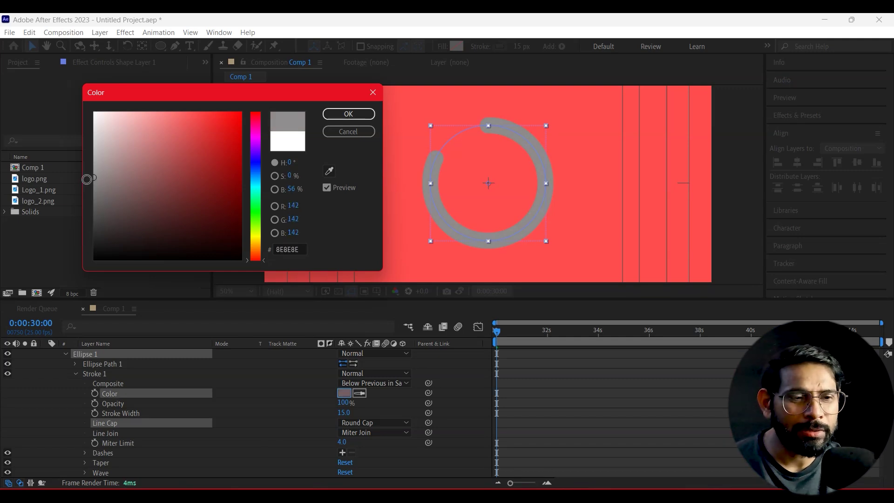
left_click(340, 117)
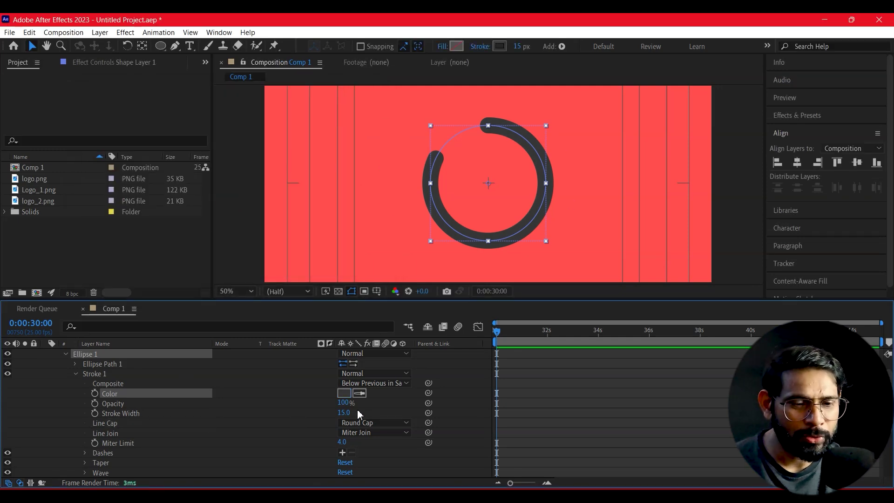
left_click_drag(343, 402, 312, 415)
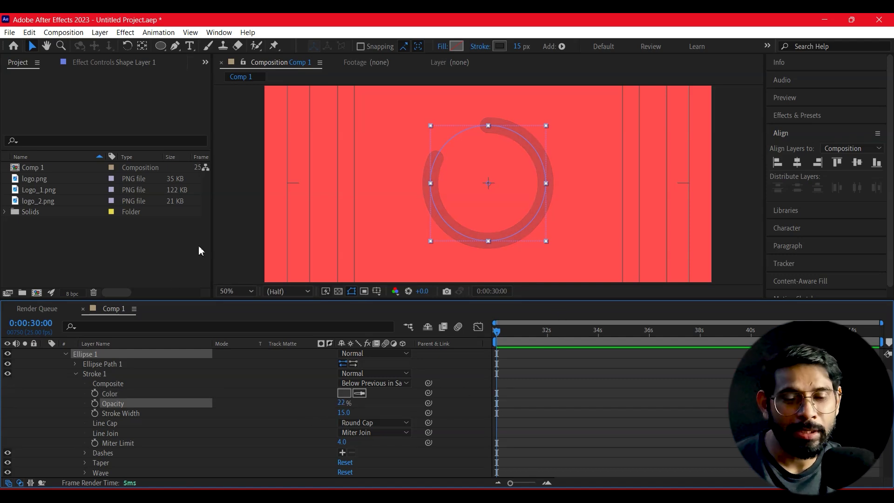
Step: Set Trim Paths 1 End back to 100% to close the grey ring, then collapse the layer
left_click(66, 354)
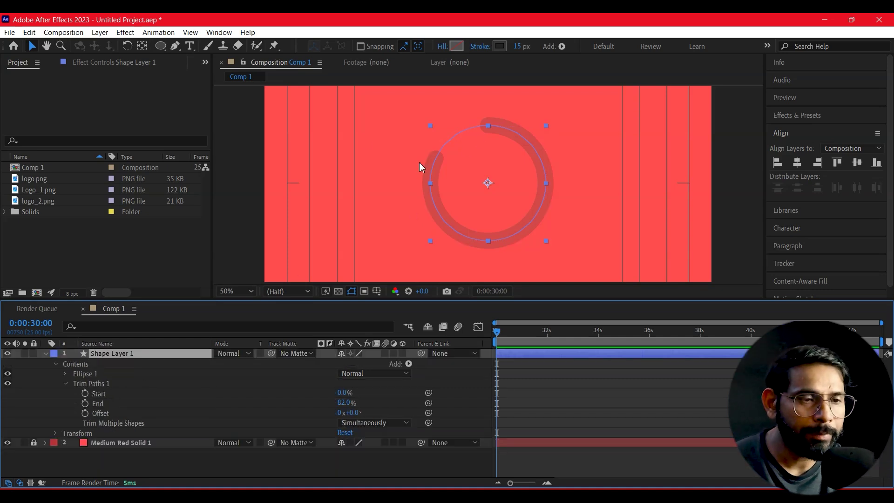
left_click(343, 403)
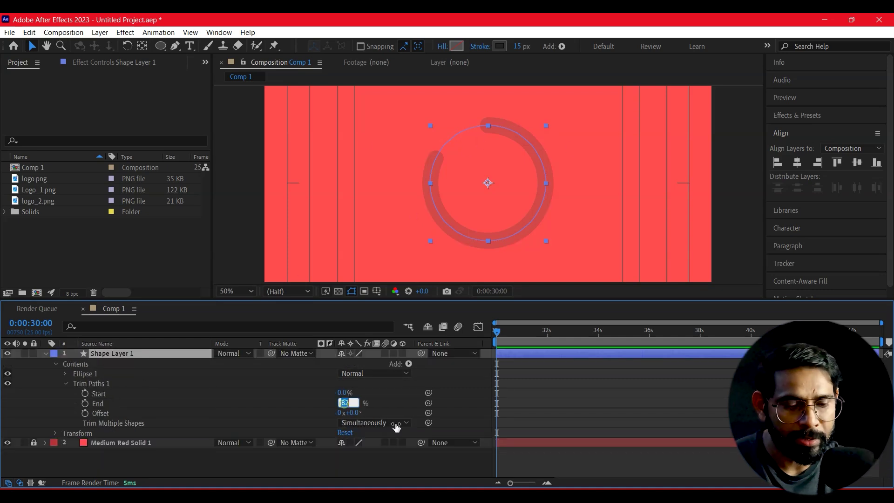
type("100")
key("Return")
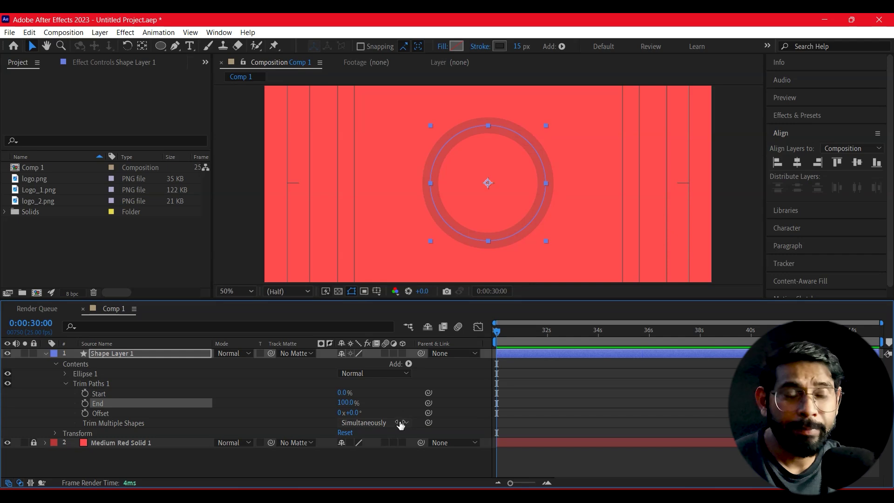
left_click(624, 259)
left_click(619, 384)
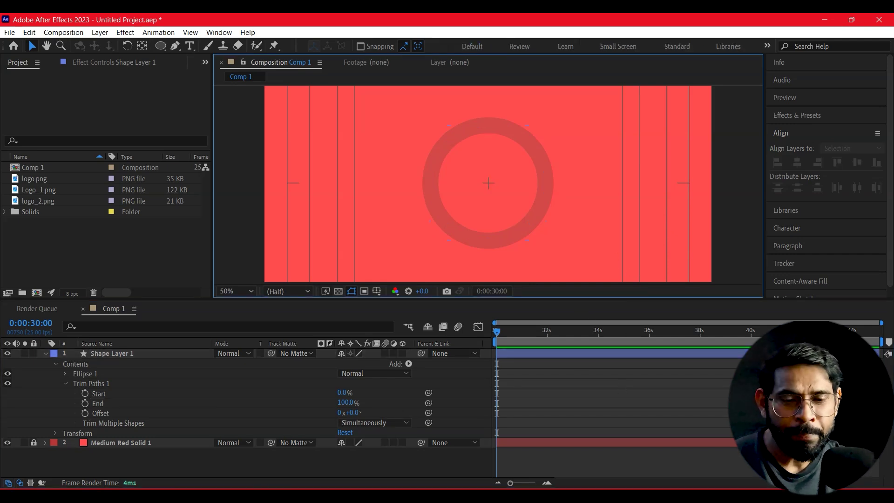
left_click(46, 353)
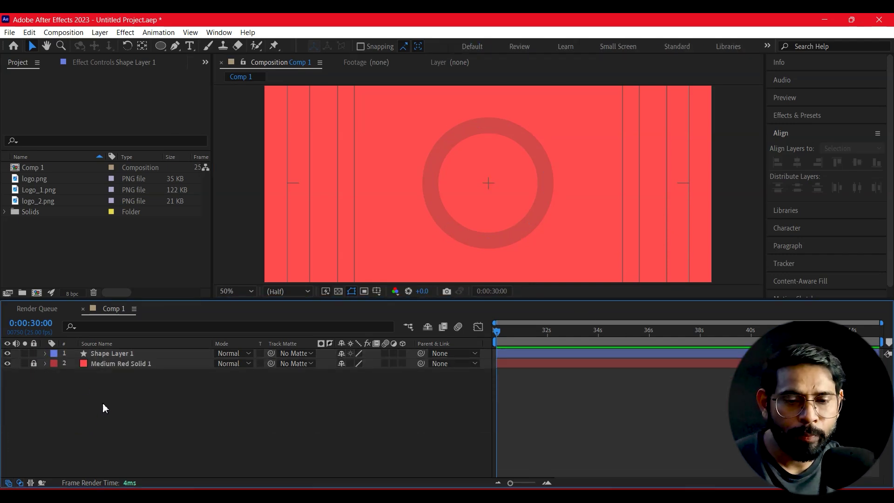
left_click(120, 344)
left_click(120, 356)
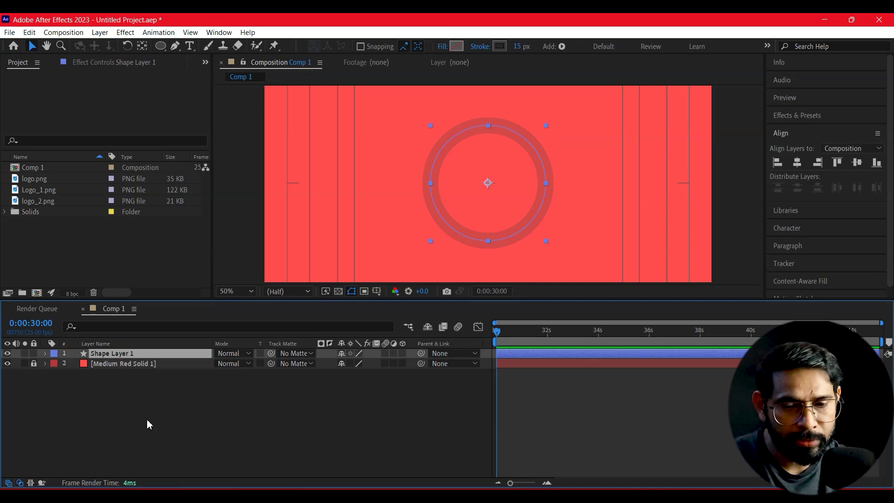
Step: Duplicate the ring layer and set the original Shape Layer 1 stroke to 20 px
key("ctrl+d")
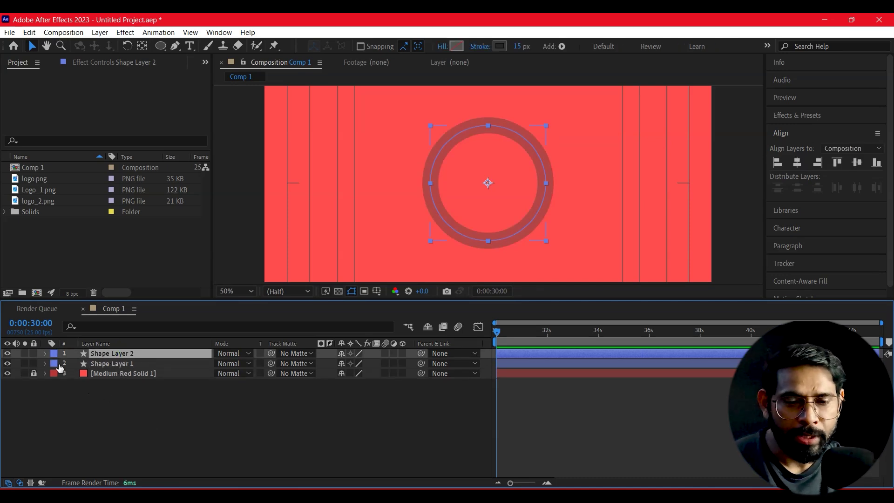
left_click(518, 45)
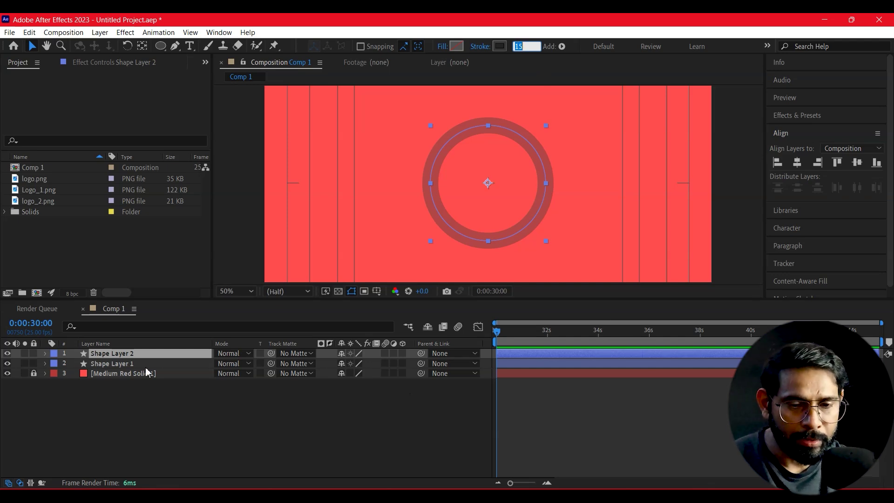
left_click(112, 364)
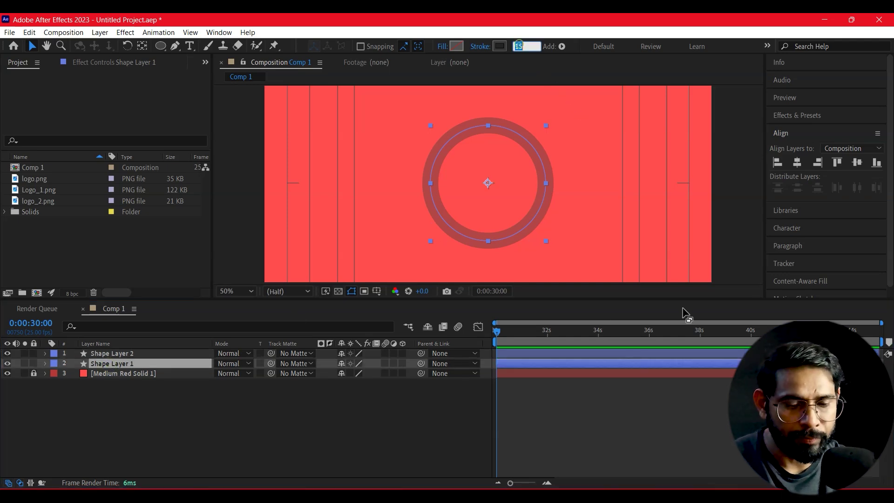
type("20")
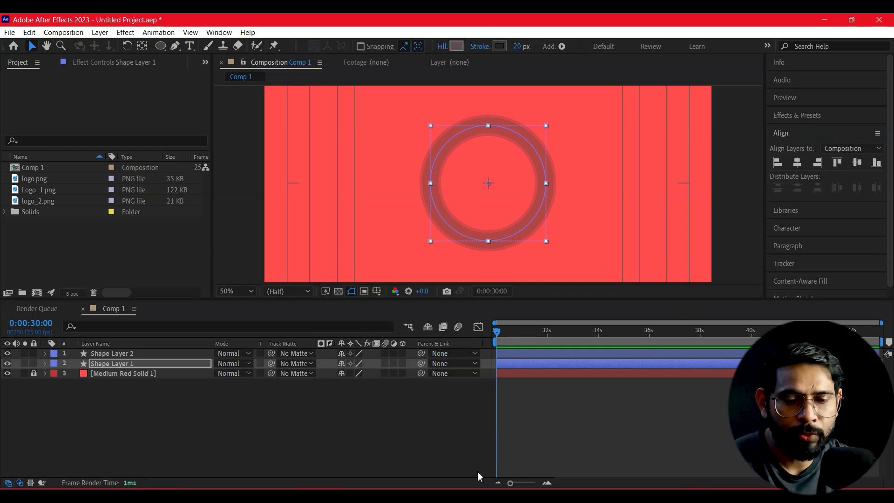
Step: Set the copy Shape Layer 2's stroke width to 10 px
left_click(114, 354)
left_click(519, 46)
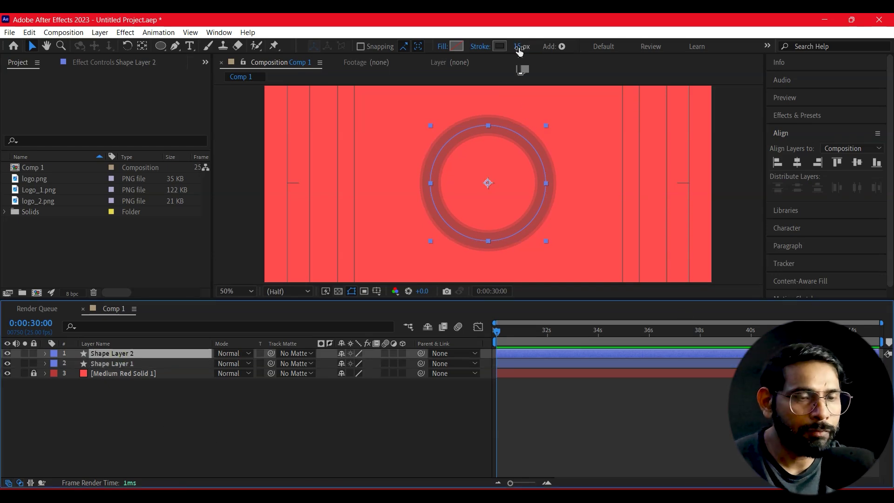
type("10")
key("Return")
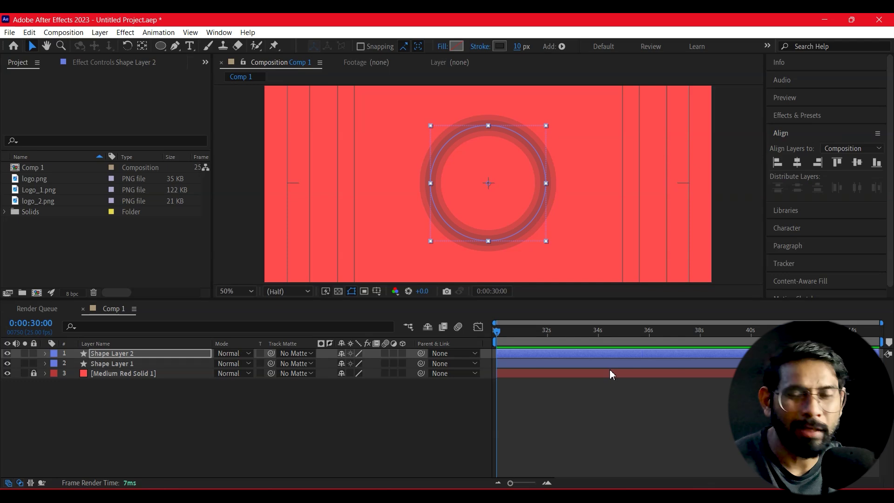
left_click(45, 353)
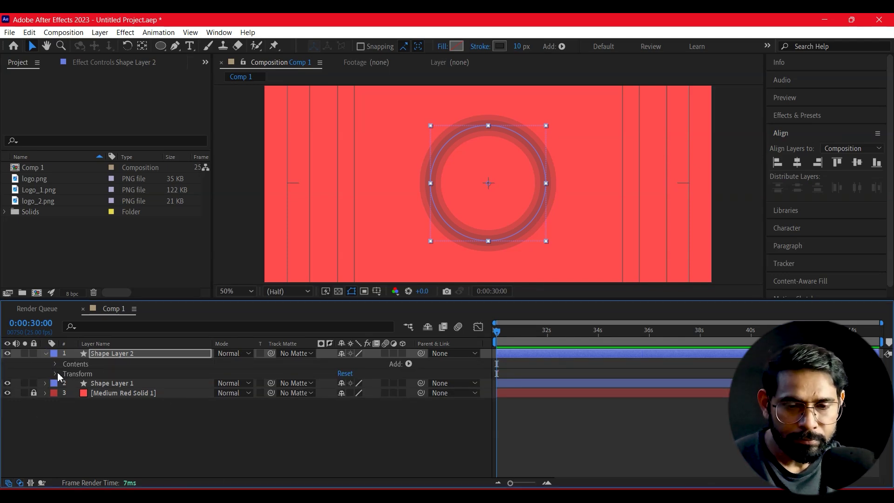
Step: Set Shape Layer 2's Stroke 1 colour to white and its opacity to 92%
left_click(56, 363)
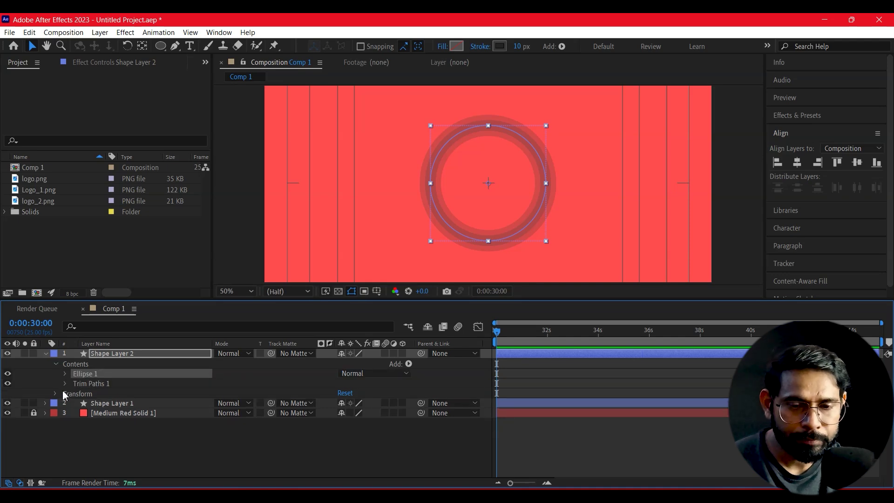
left_click(64, 385)
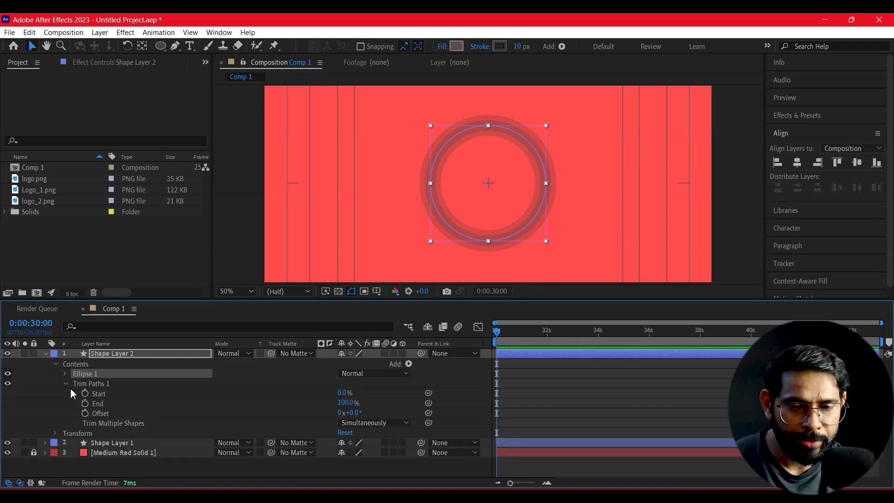
left_click(65, 374)
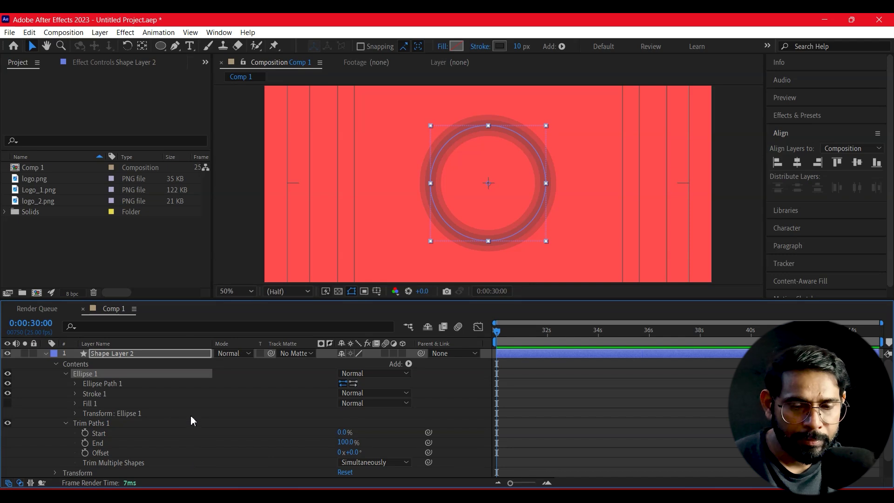
scroll(191, 414, "down", 2)
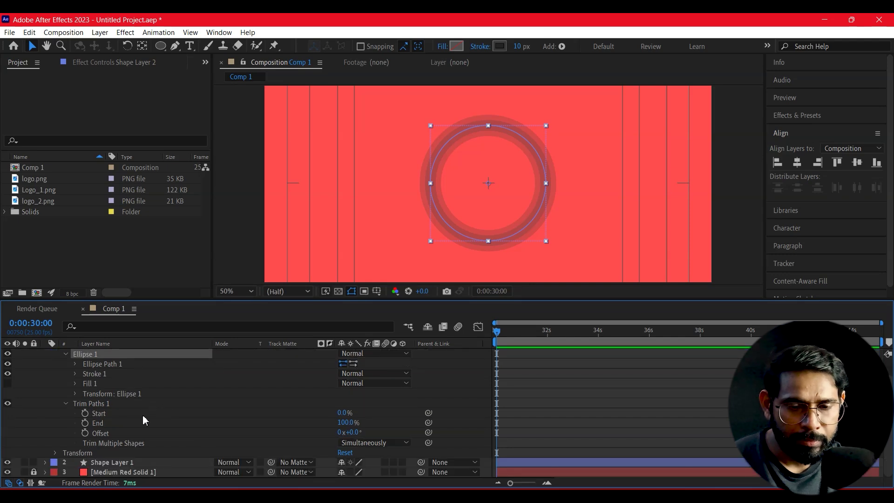
left_click(75, 375)
left_click(345, 393)
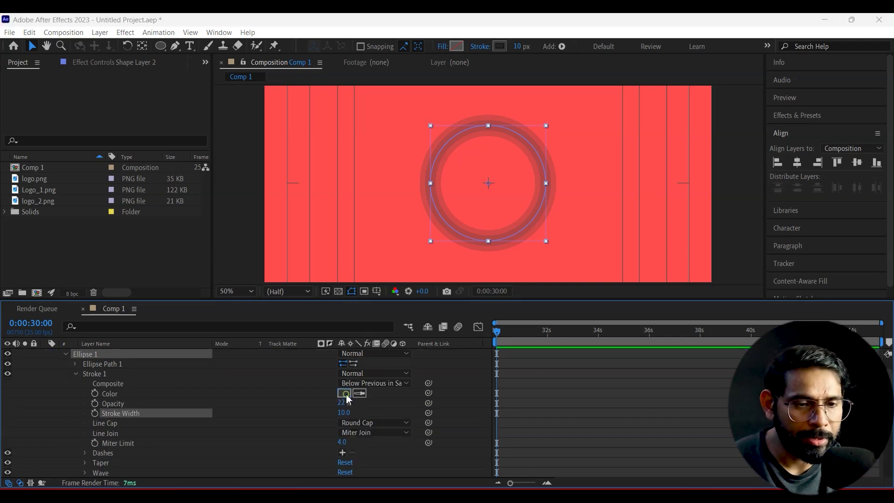
left_click_drag(210, 219, 56, 90)
left_click(348, 114)
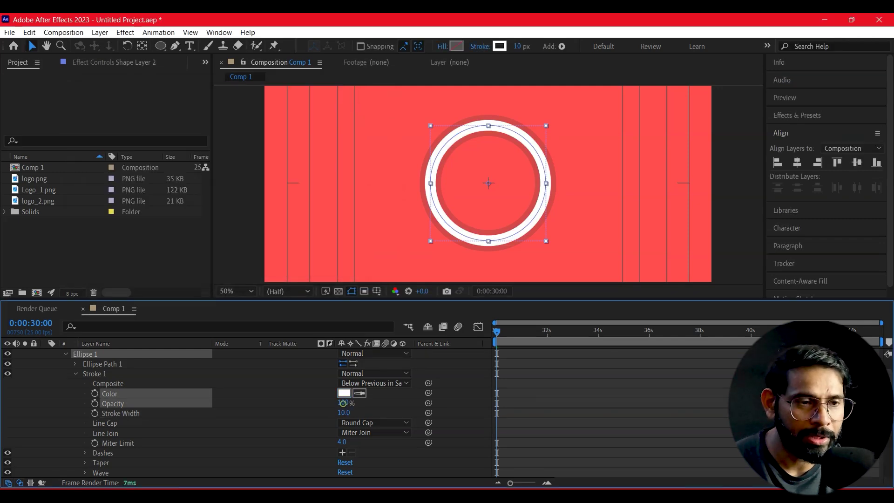
left_click_drag(346, 409, 378, 409)
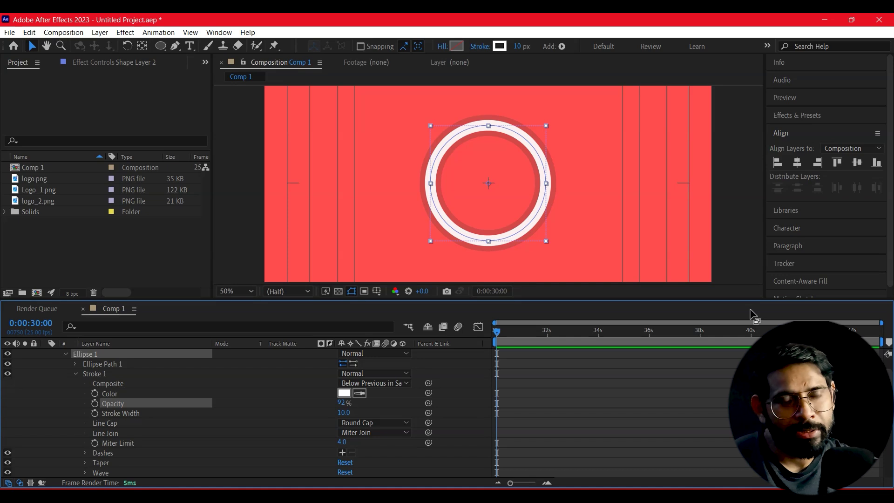
left_click_drag(496, 332, 509, 332)
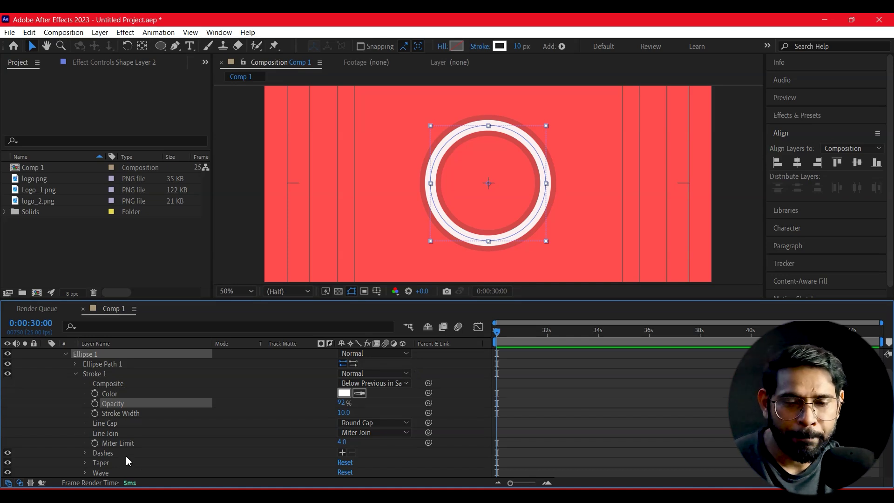
scroll(160, 436, "down", 2)
Step: Trim the white ring's End to 76% and move the current time to 0:00:30:14
scroll(142, 437, "down", 2)
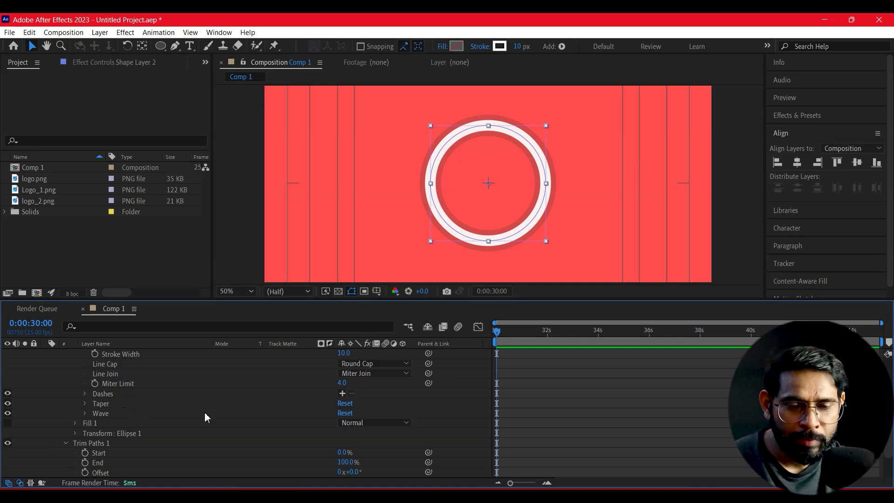
mouse_move(346, 432)
left_mouse_down()
mouse_move(322, 428)
mouse_move(340, 429)
left_mouse_up()
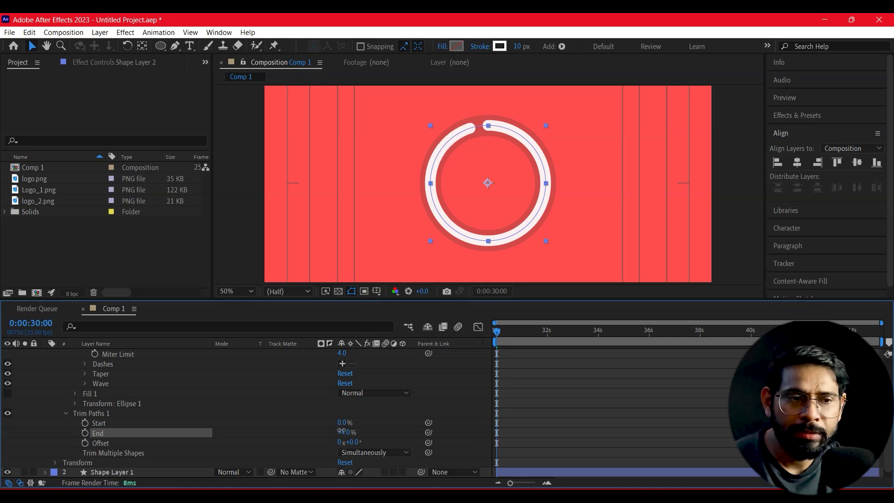
mouse_move(335, 431)
left_mouse_down()
mouse_move(324, 430)
mouse_move(331, 433)
left_mouse_up()
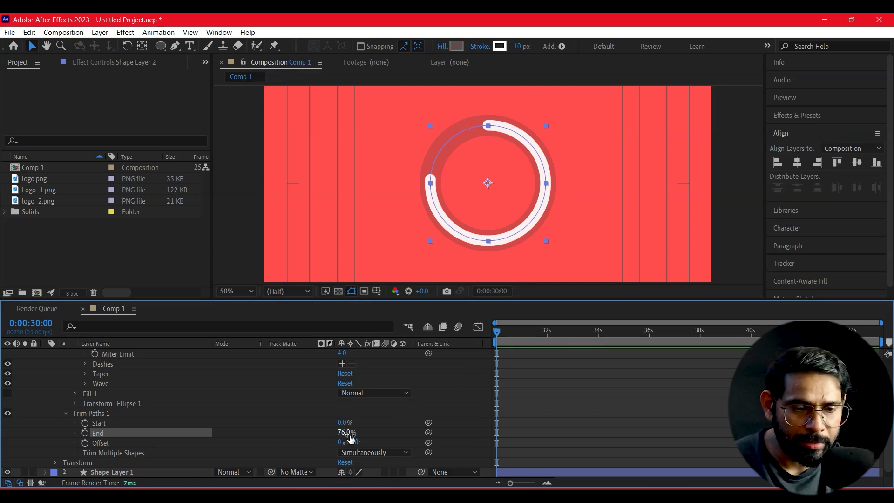
left_click_drag(502, 345, 513, 336)
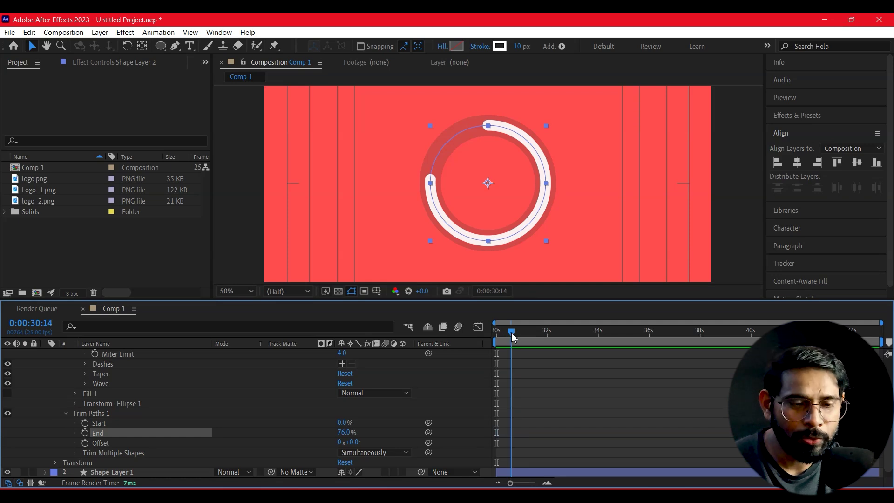
Step: Keyframe End at 0% at 0:00:30:14 and 80% at 0:00:32:15, then play a preview
left_click(344, 433)
type("0")
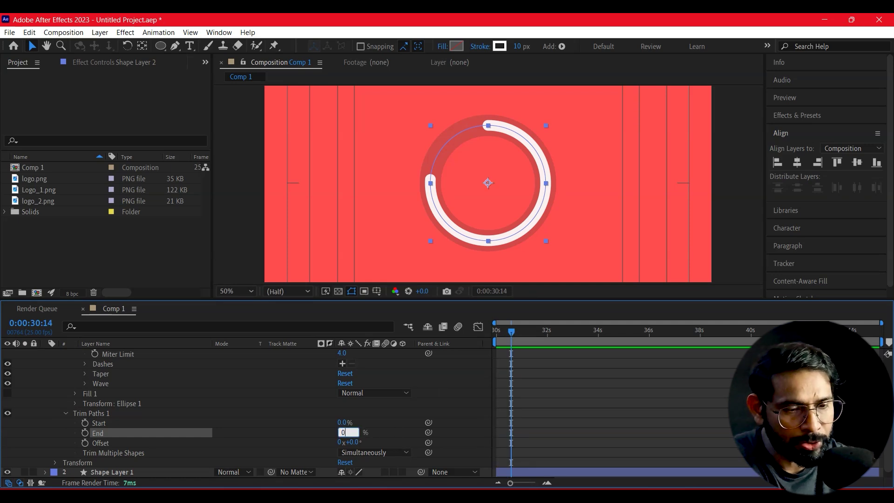
key("Return")
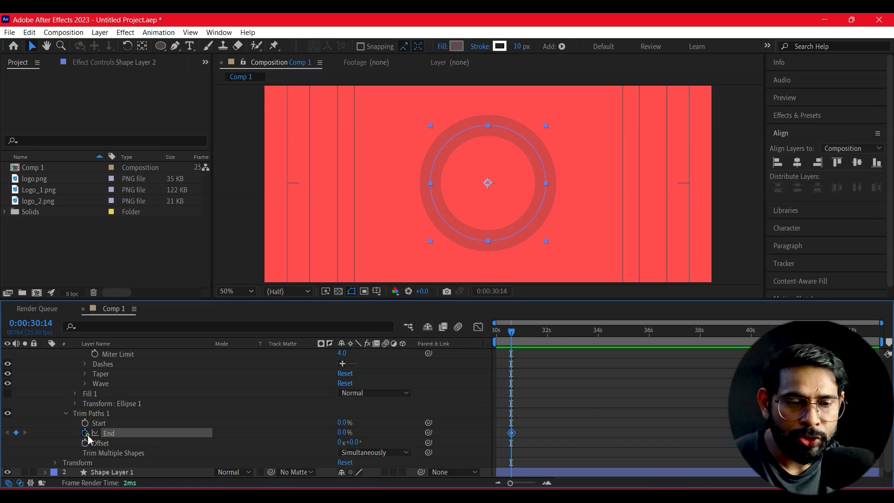
left_click_drag(511, 337, 564, 345)
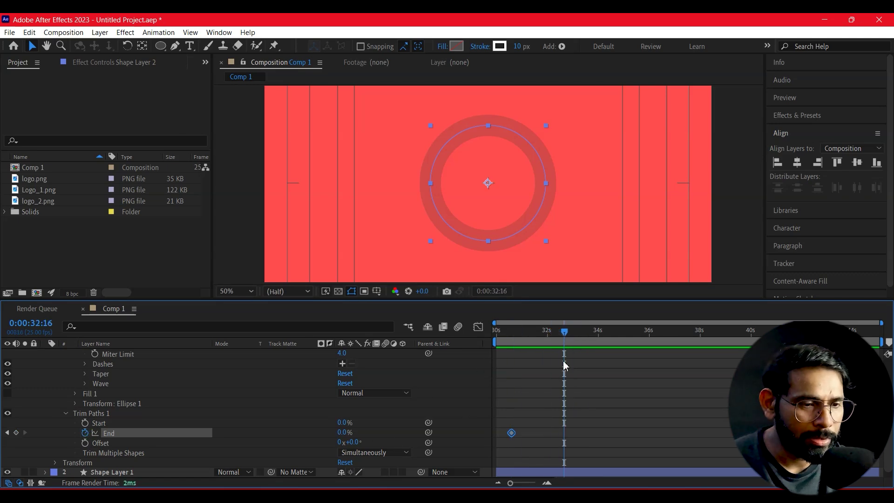
left_click(563, 331)
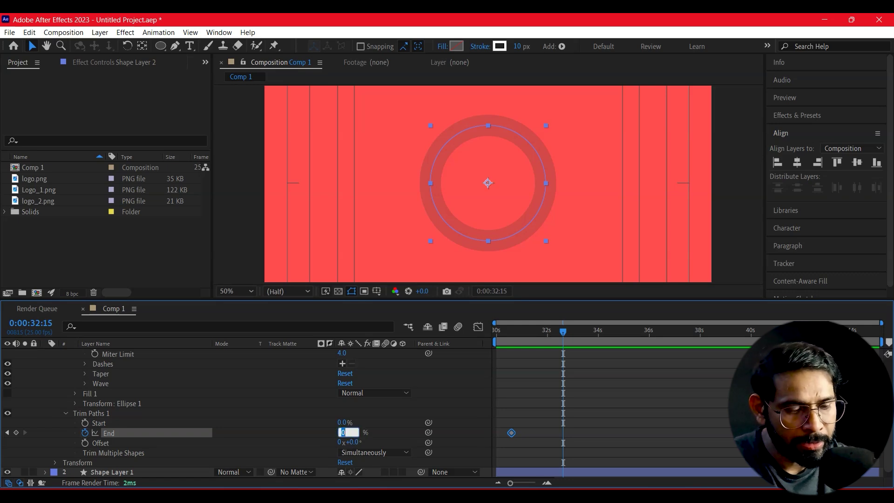
type("80")
key("Return")
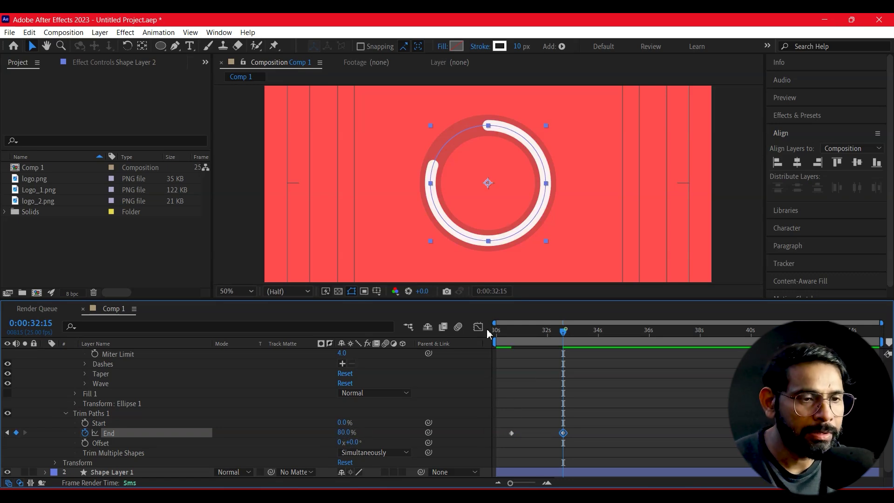
key("space")
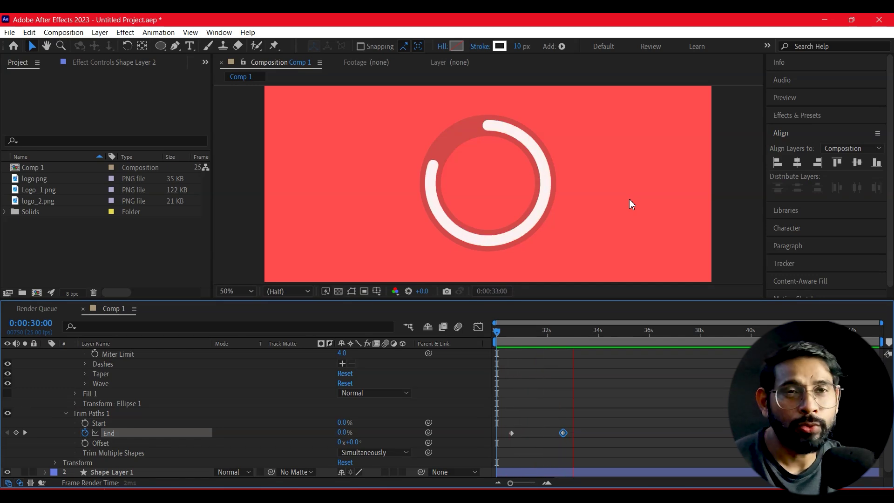
Step: Preview and scrub the ring animation, adjusting the composition view
key("space")
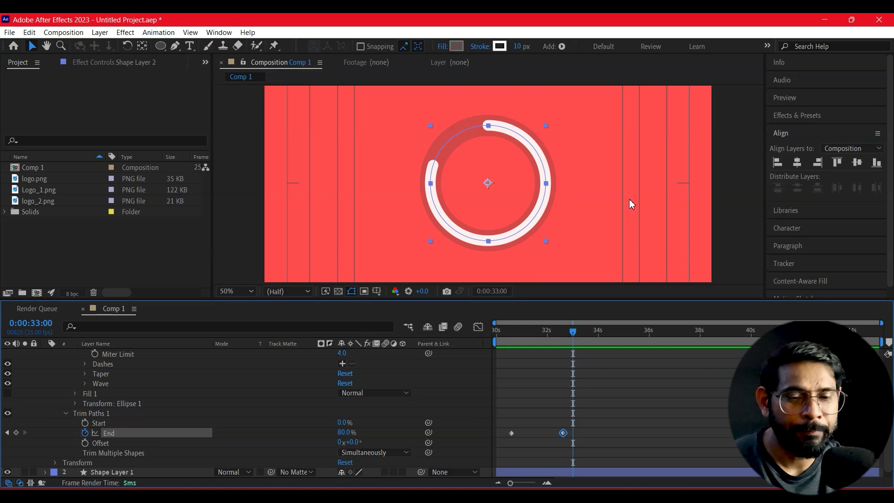
left_click_drag(579, 337, 558, 334)
key("space")
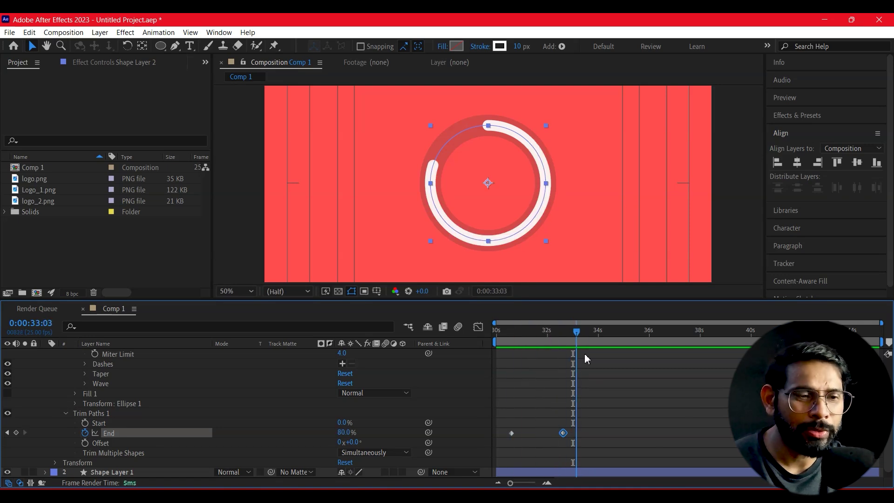
scroll(550, 201, "down", 1)
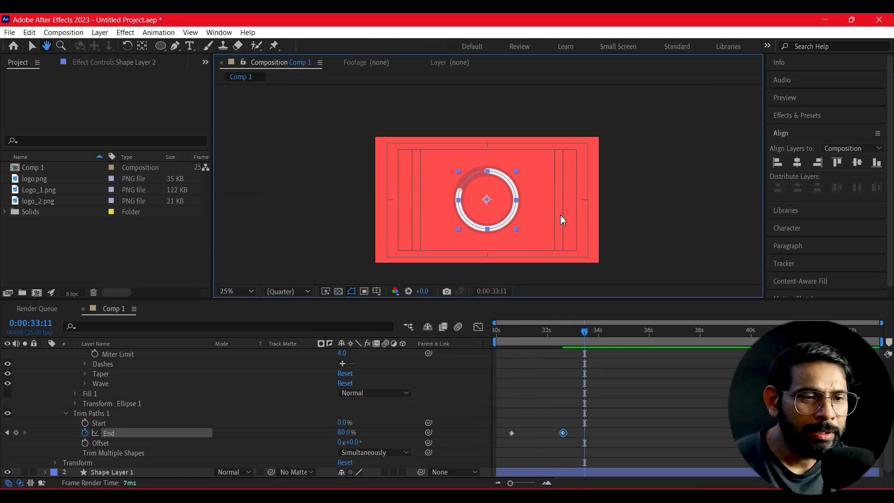
scroll(551, 199, "up", 1)
left_click_drag(550, 195, 531, 172)
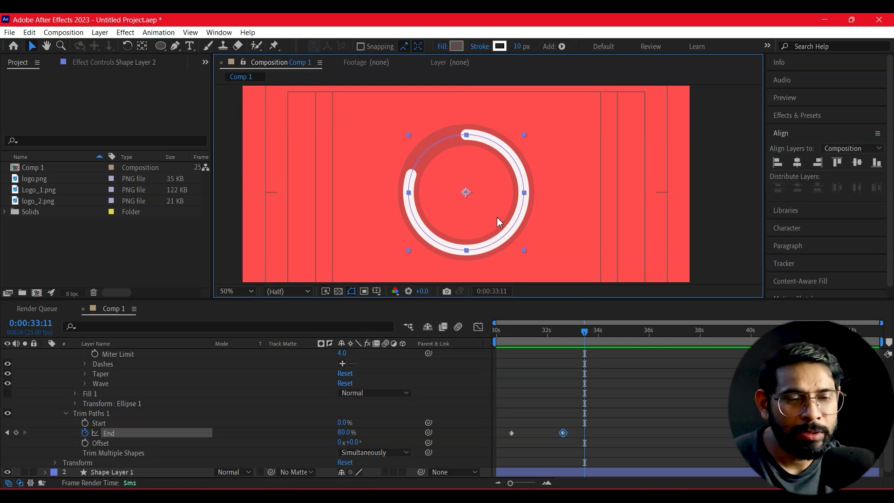
key("space")
key("space")
Step: Twirl up Shape Layer 2's properties in the layer list
key("comma")
key("period")
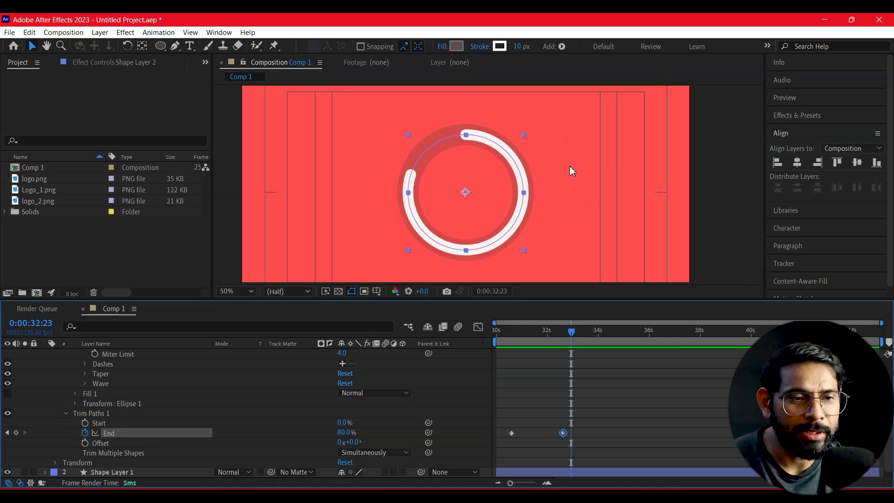
scroll(123, 420, "up", 3)
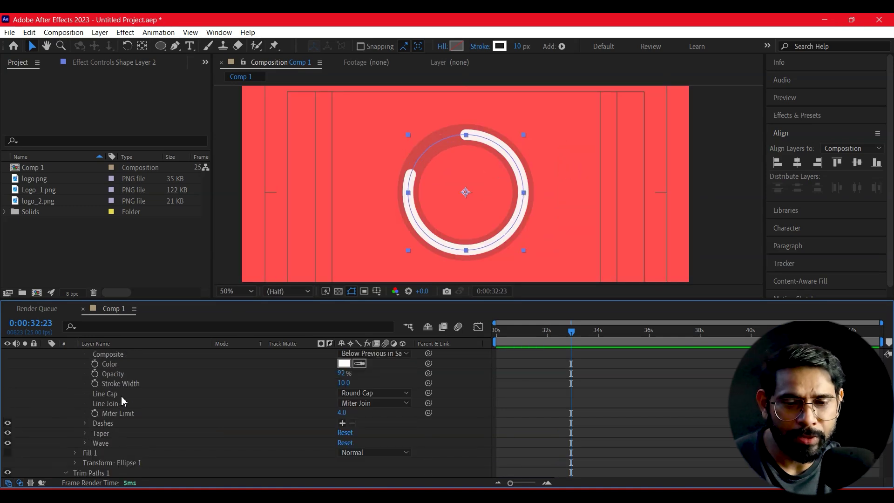
scroll(91, 398, "up", 3)
left_click(45, 354)
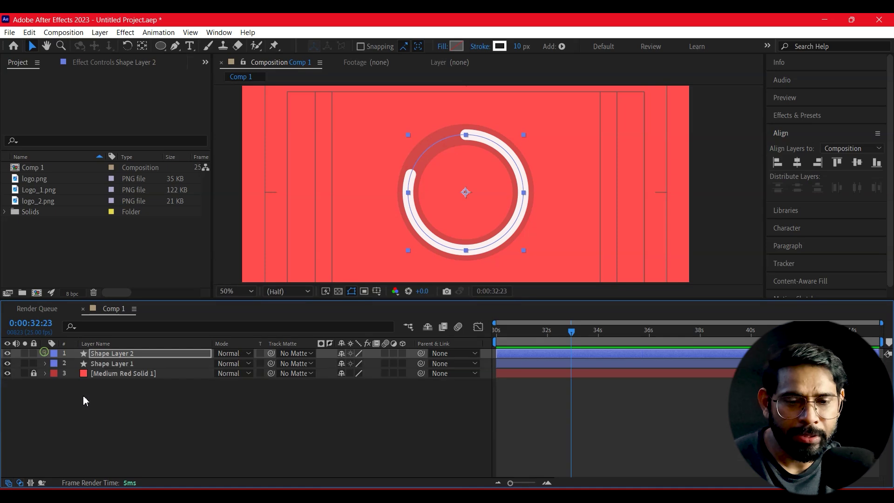
Step: Type a white '01' text box below the ring
left_click(112, 396)
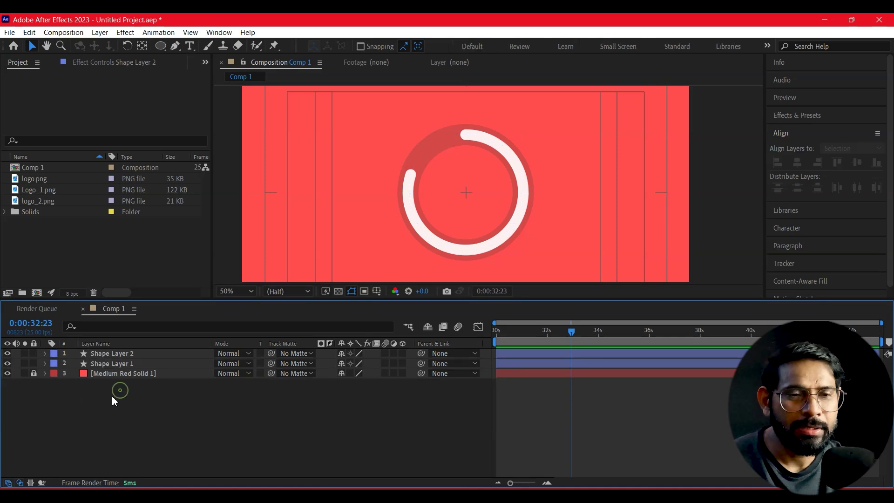
left_click(192, 46)
left_click_drag(480, 234, 471, 183)
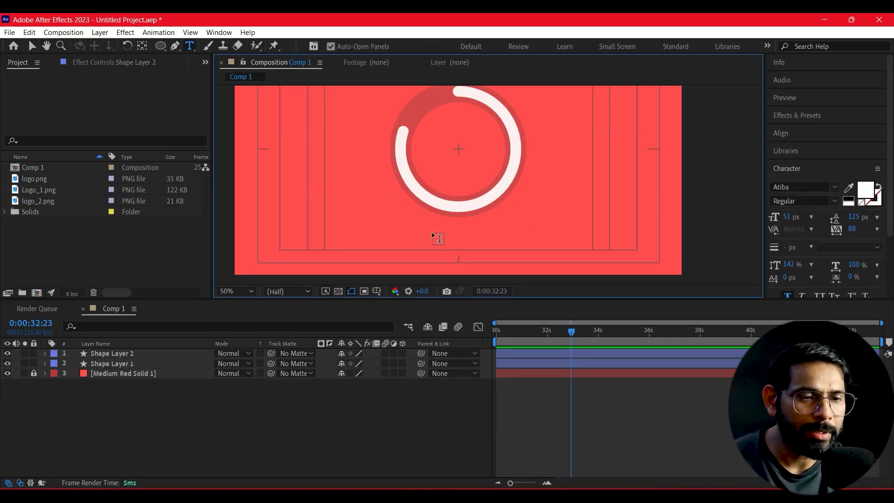
left_click_drag(503, 252, 503, 252)
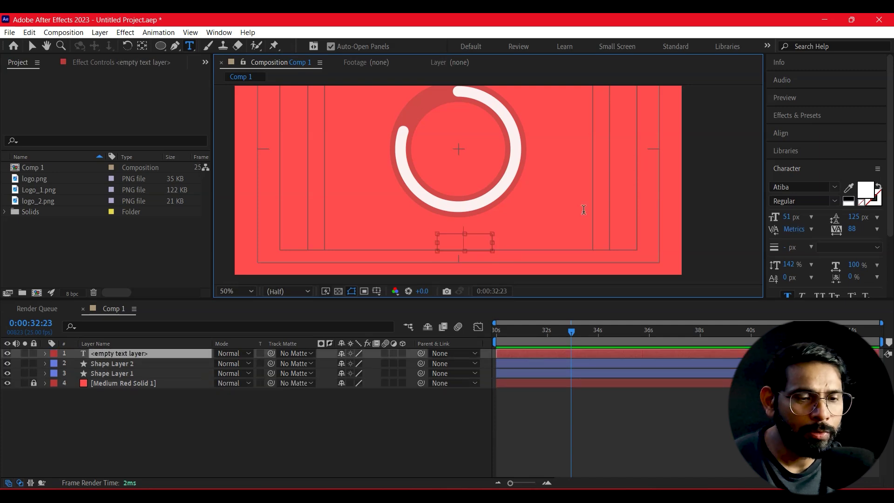
type("01")
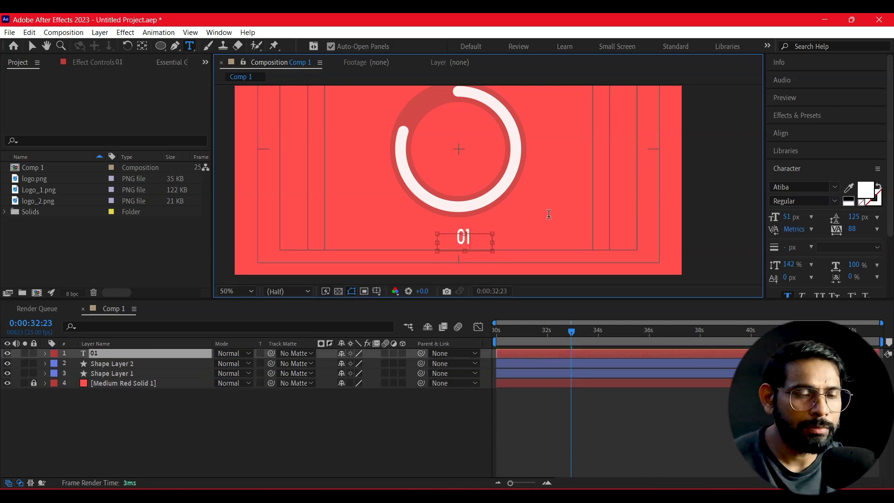
left_click(32, 45)
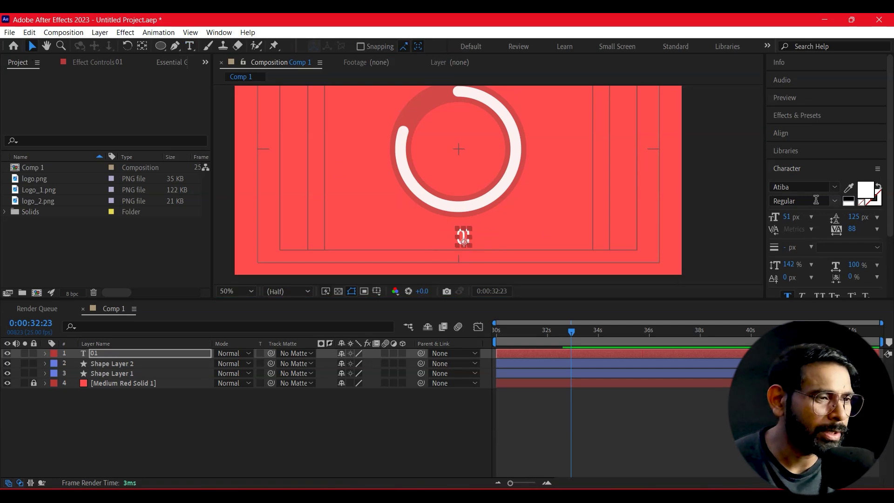
Step: Set the 01 text's font to AMCAP Eternal in the Character panel
left_click(834, 189)
scroll(764, 280, "up", 10)
scroll(761, 283, "up", 5)
scroll(761, 283, "up", 5)
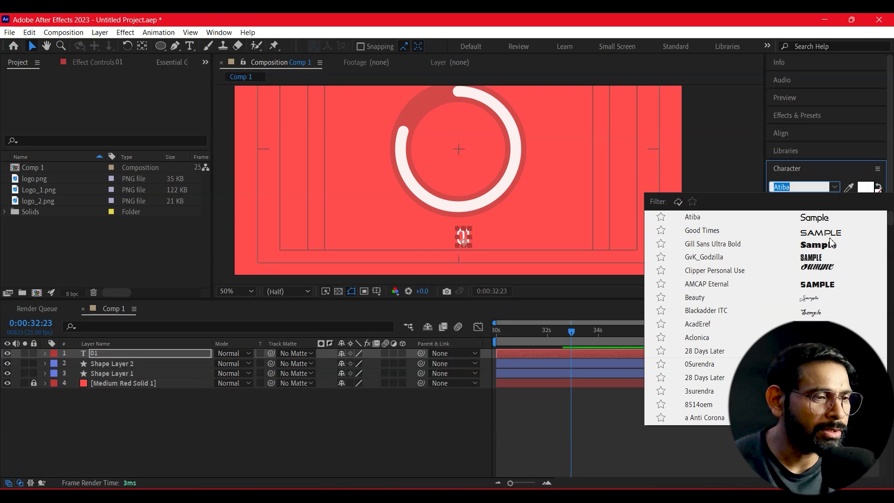
left_click(703, 230)
left_click(611, 220)
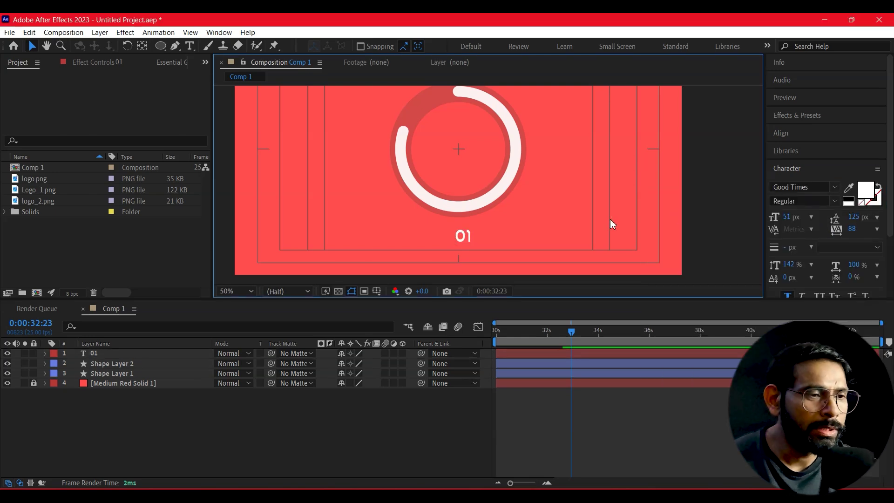
left_click(461, 241)
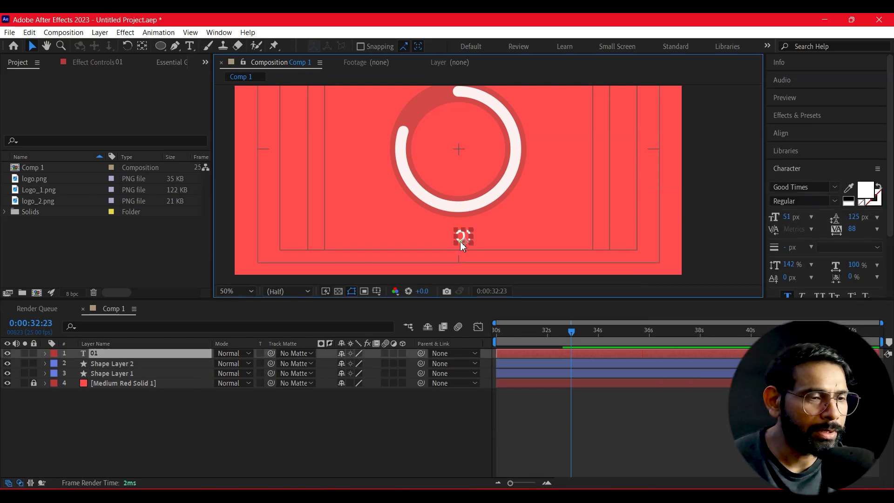
left_click(801, 187)
type("AMCAP Eternal")
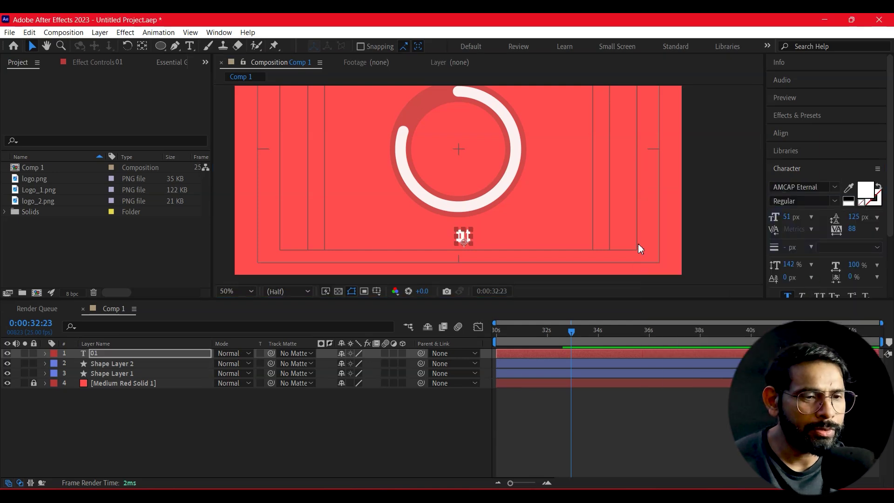
left_click(638, 244)
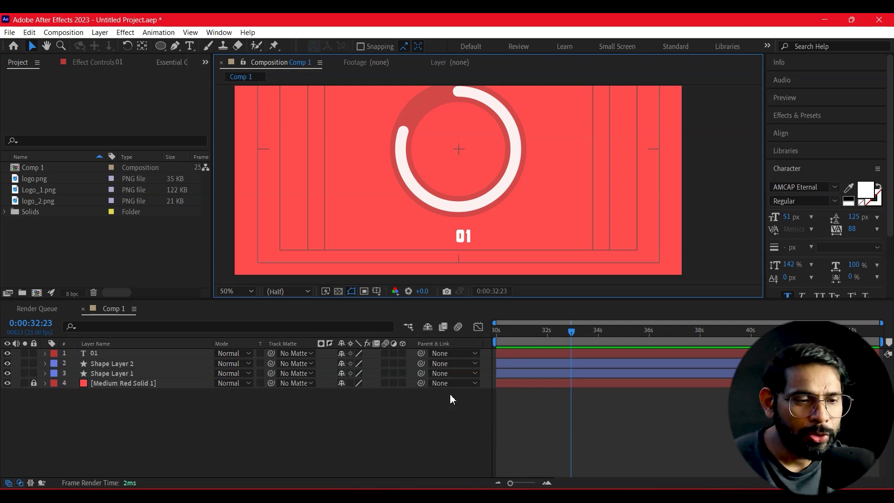
Step: Alt-click Shape Layer 2's Trim Paths 1 End stopwatch to add an expression
mouse_move(552, 334)
left_mouse_down()
mouse_move(464, 354)
mouse_move(552, 356)
left_mouse_up()
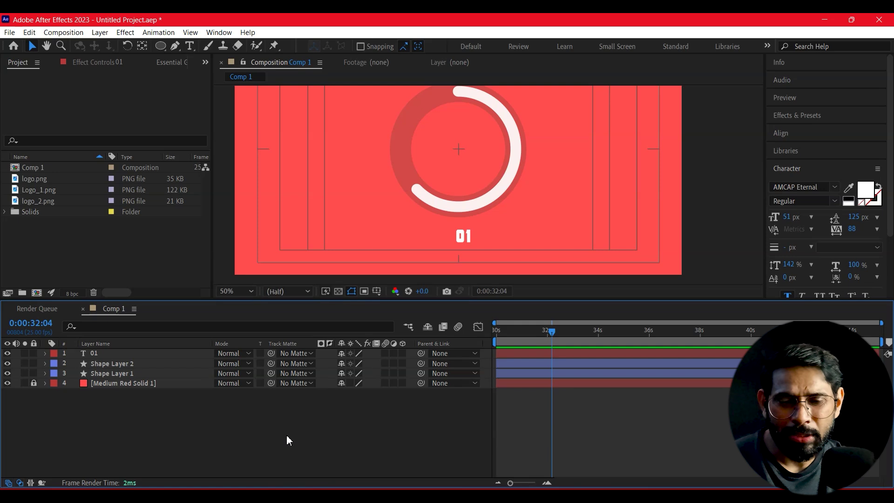
left_click(46, 353)
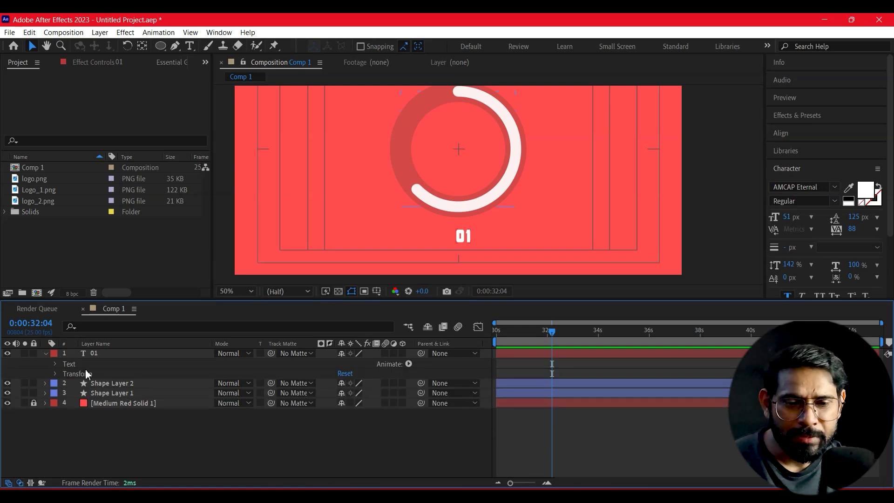
left_click(57, 364)
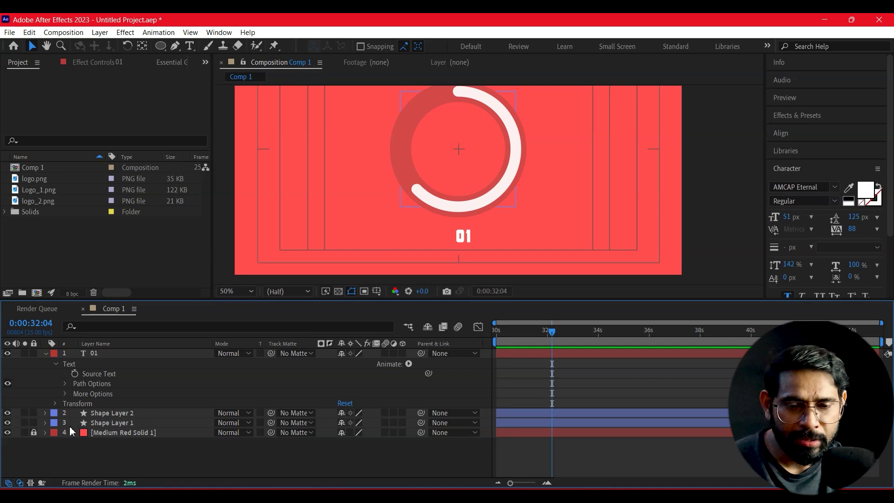
left_click(45, 414)
scroll(46, 420, "down", 2)
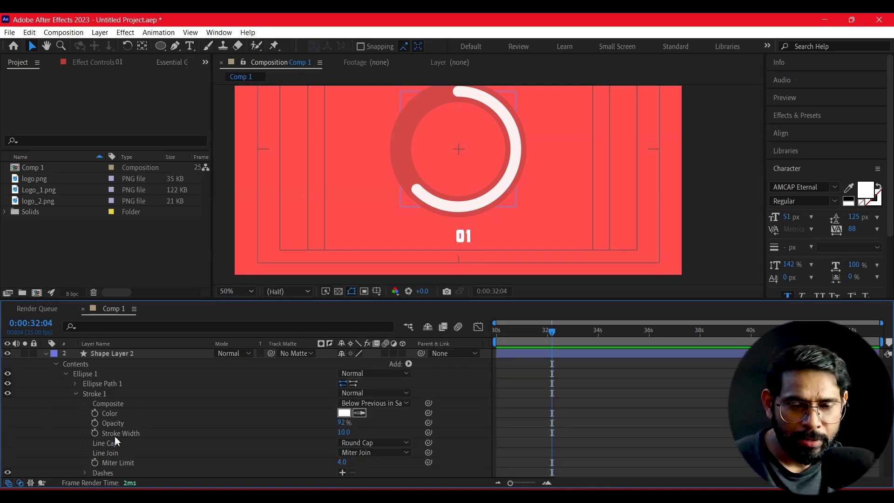
scroll(126, 433, "down", 1)
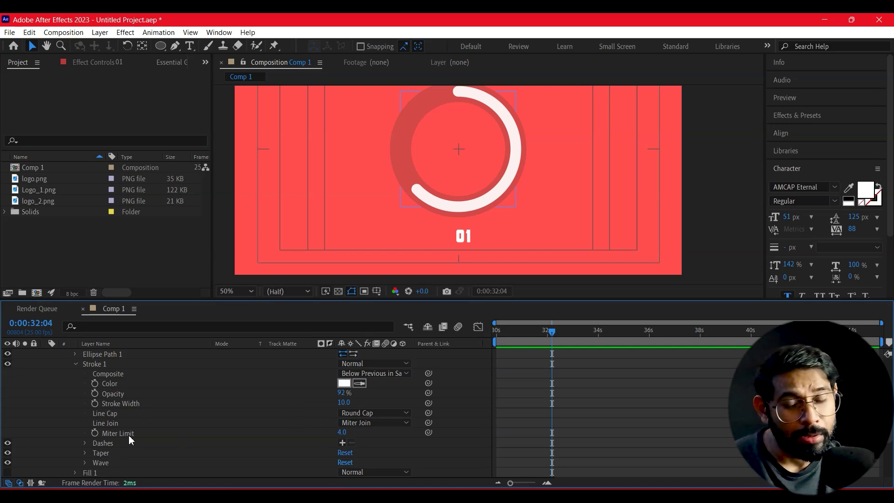
scroll(130, 440, "down", 2)
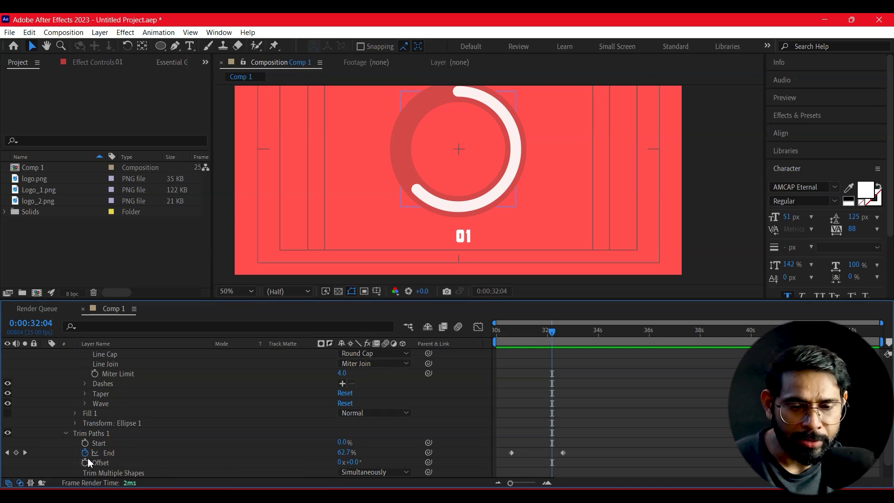
left_click(86, 454, "alt")
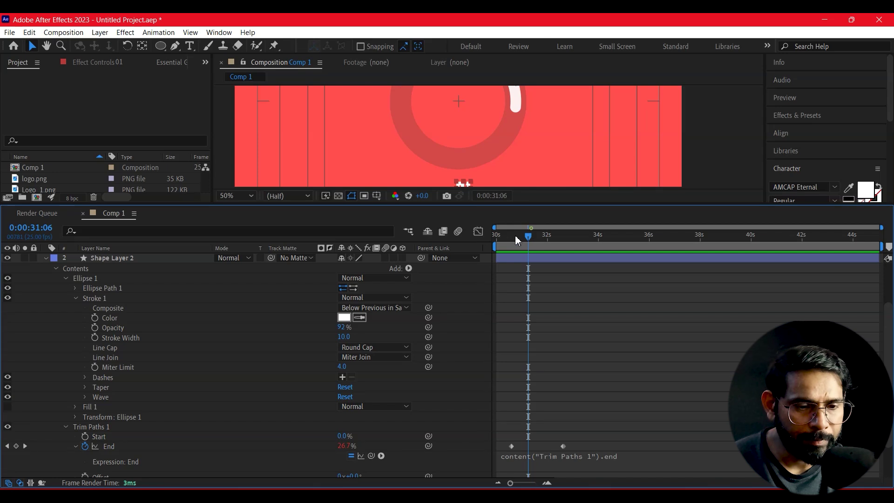
Step: Pick-whip the 01 layer's Source Text to the ring's Trim Paths End value
left_click_drag(542, 240, 558, 238)
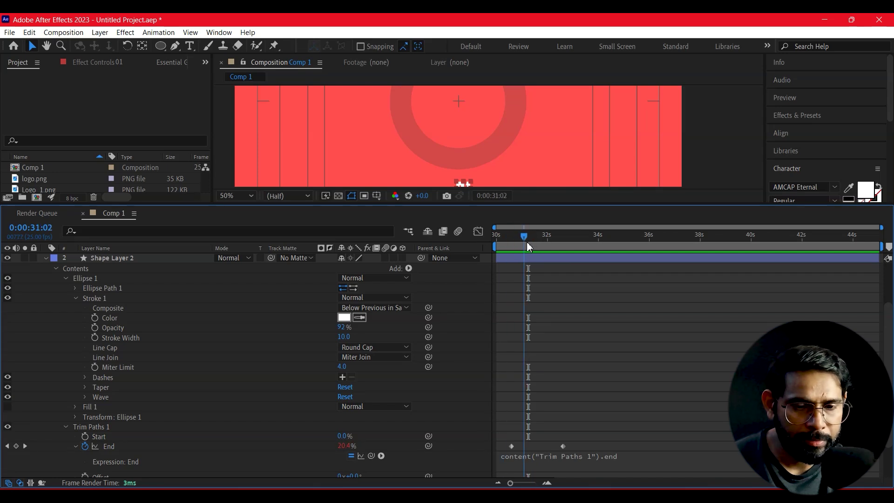
left_click_drag(530, 254, 541, 254)
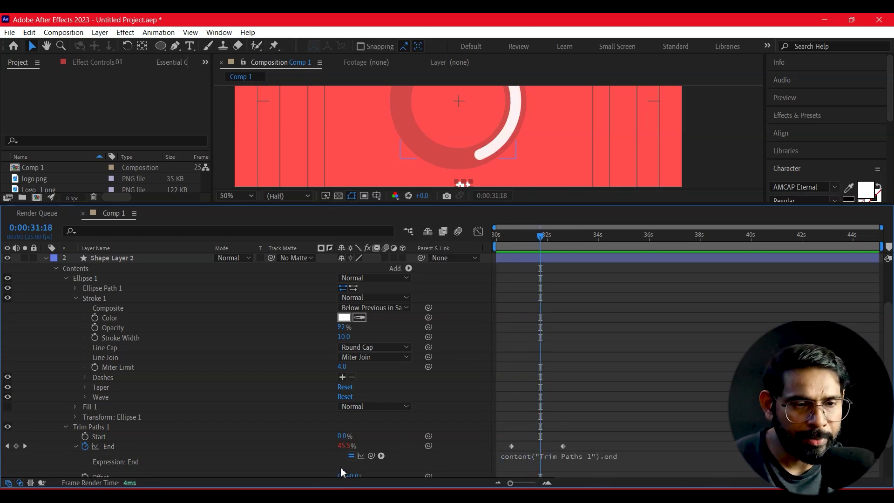
scroll(445, 359, "up", 3)
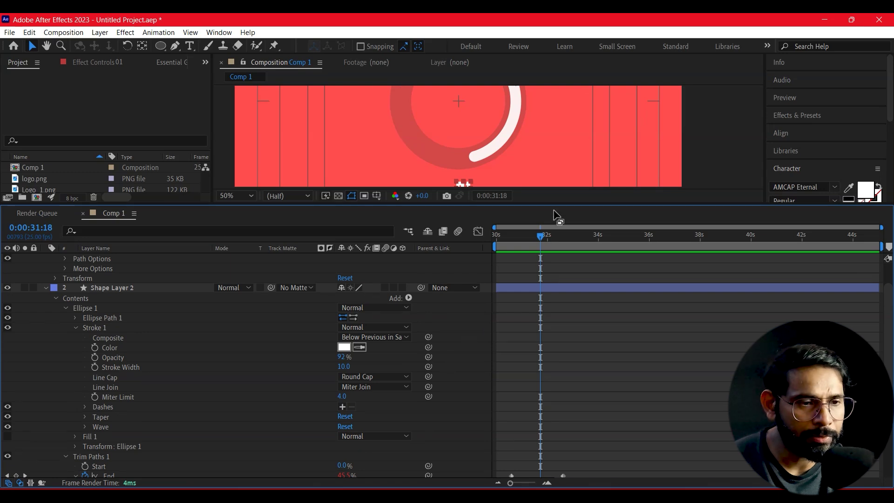
left_click_drag(551, 204, 556, 116)
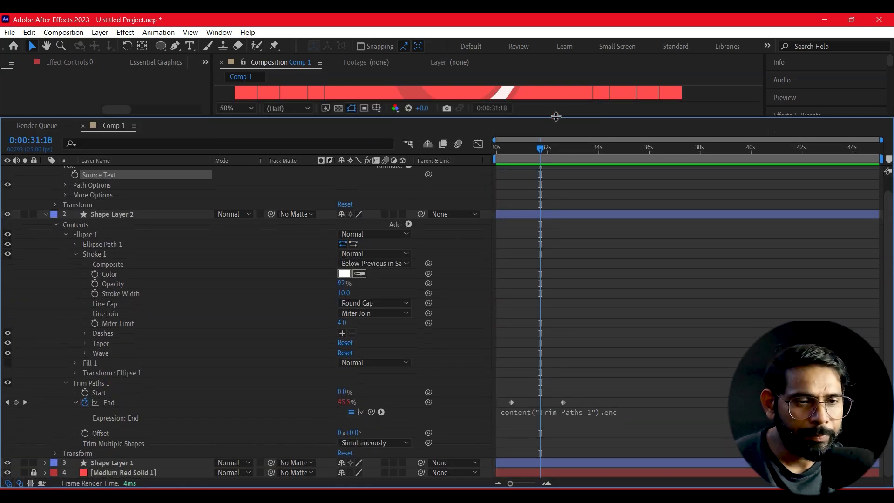
scroll(386, 193, "up", 2)
left_click_drag(377, 397, 105, 422)
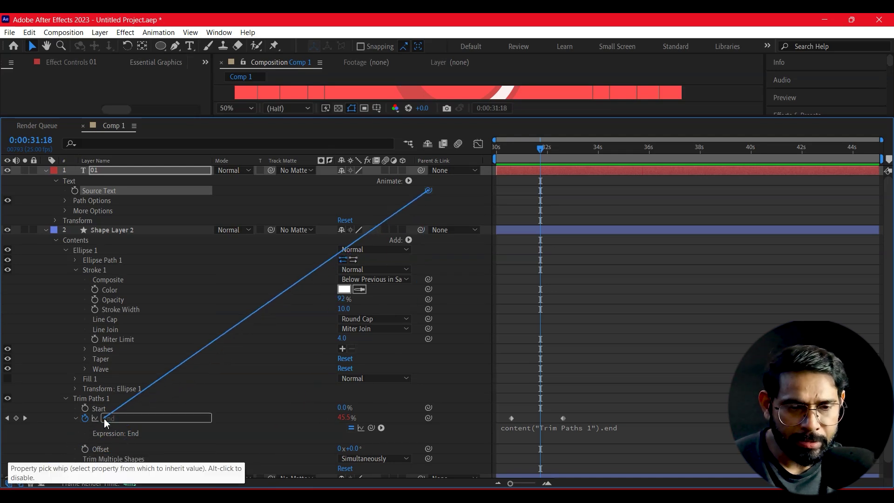
left_click_drag(105, 421, 106, 422)
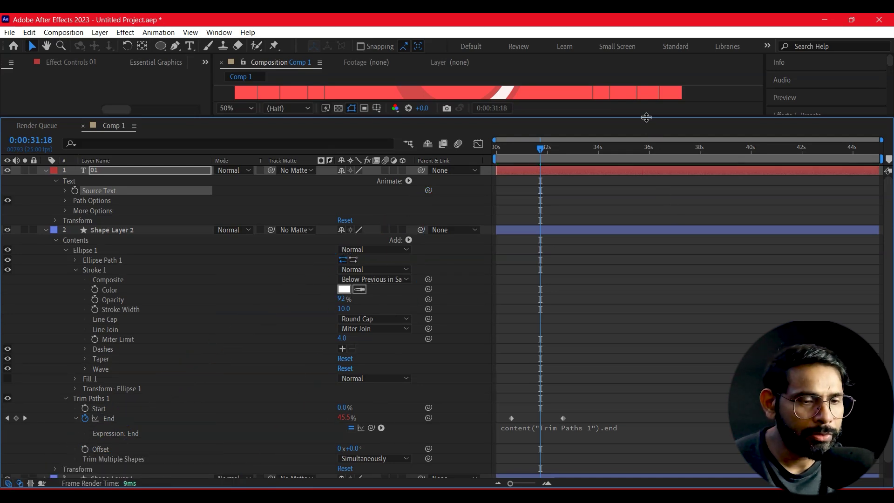
Step: Enlarge the viewer and preview the counting ring from the start
left_click_drag(647, 117, 646, 270)
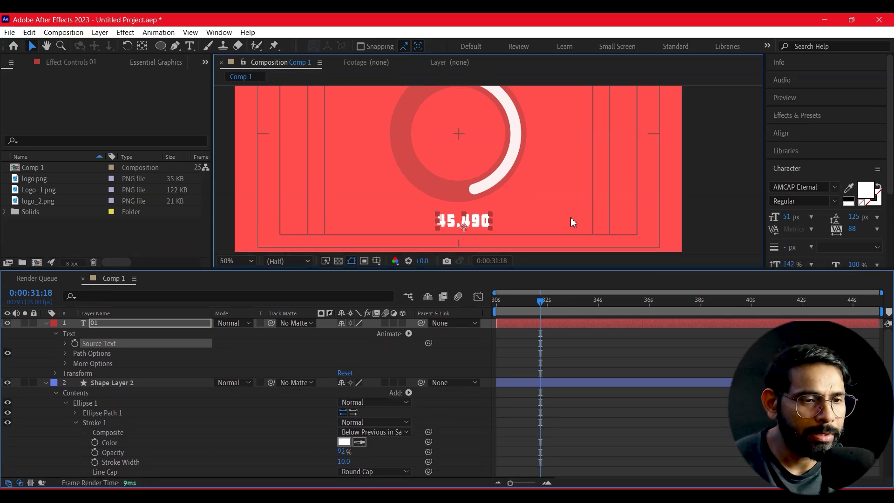
key("Home")
key("space")
key("space")
key("apostrophe")
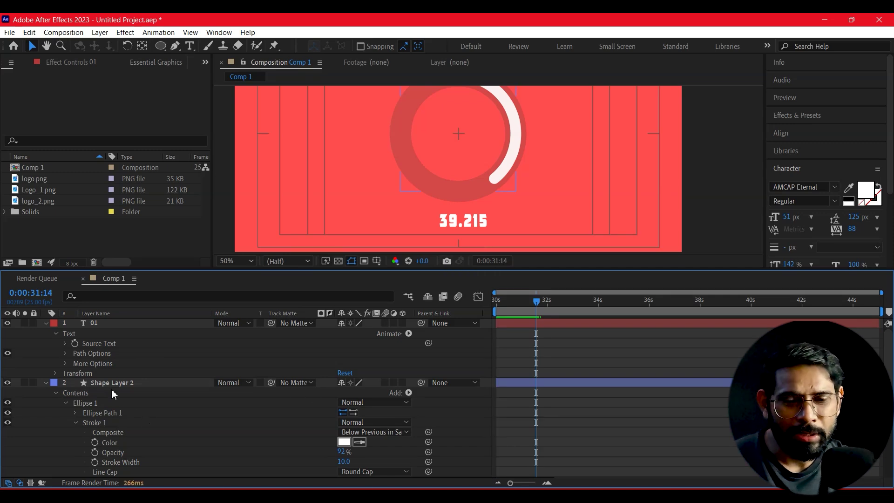
Step: Change the End expression to Math.round(value) and commit it
left_click(45, 323)
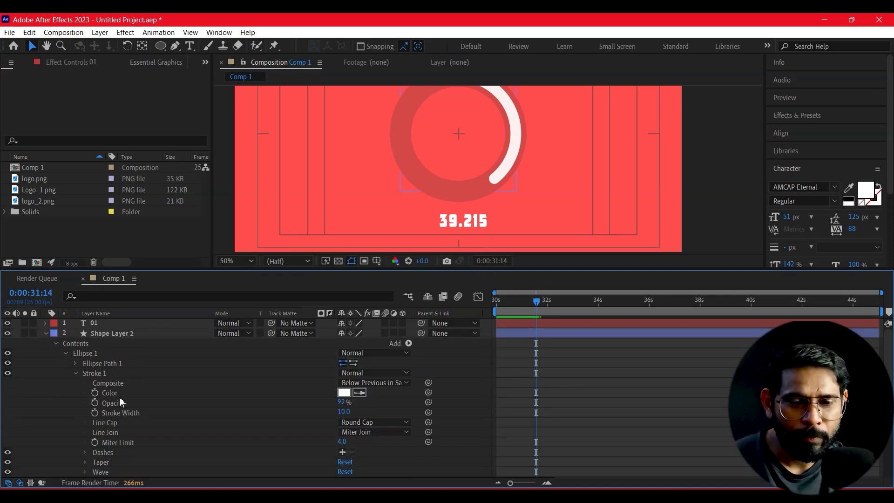
scroll(287, 432, "down", 5)
scroll(298, 438, "down", 2)
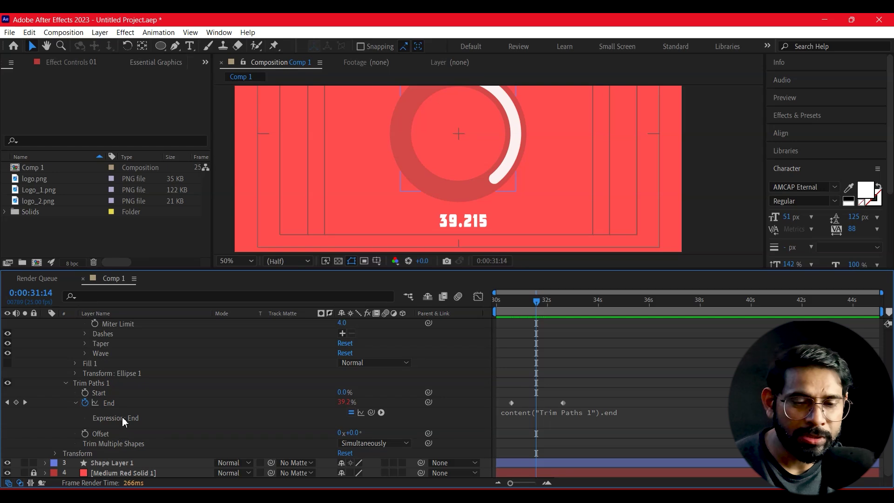
left_click(381, 412)
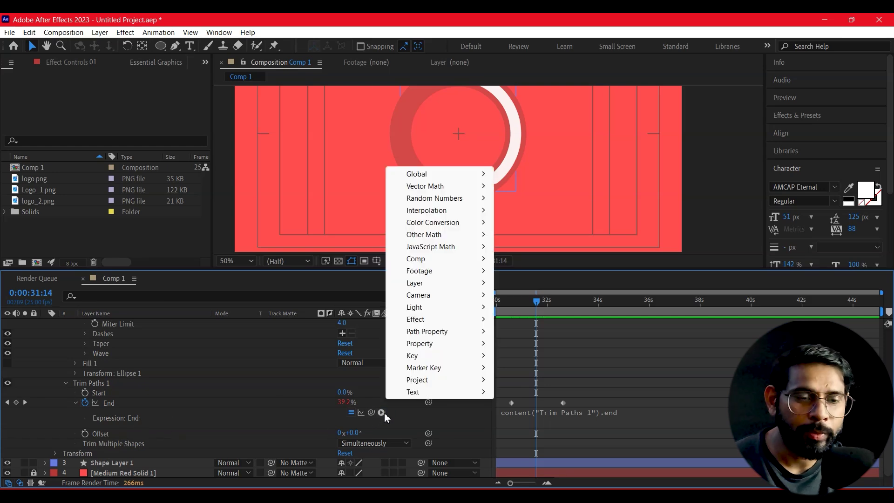
mouse_move(449, 253)
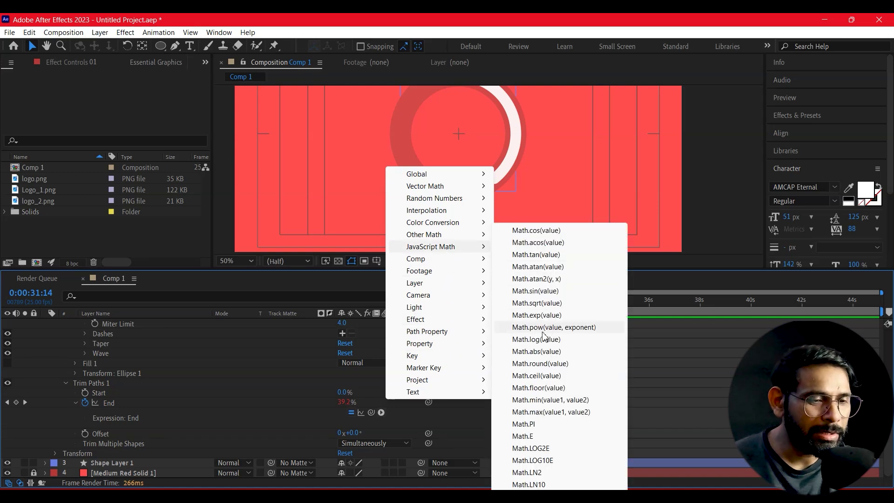
left_click(549, 364)
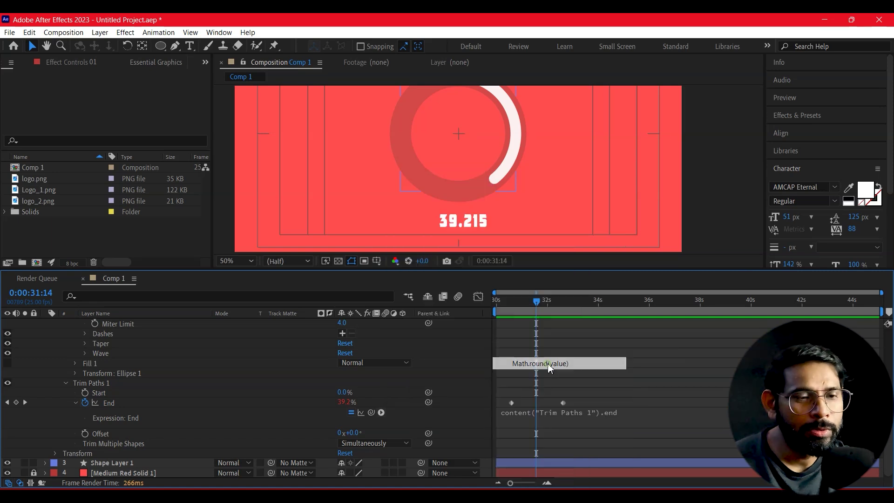
left_click(542, 307)
Step: Preview the whole-number count up to 80 and zoom the viewer out
key("Home")
key("space")
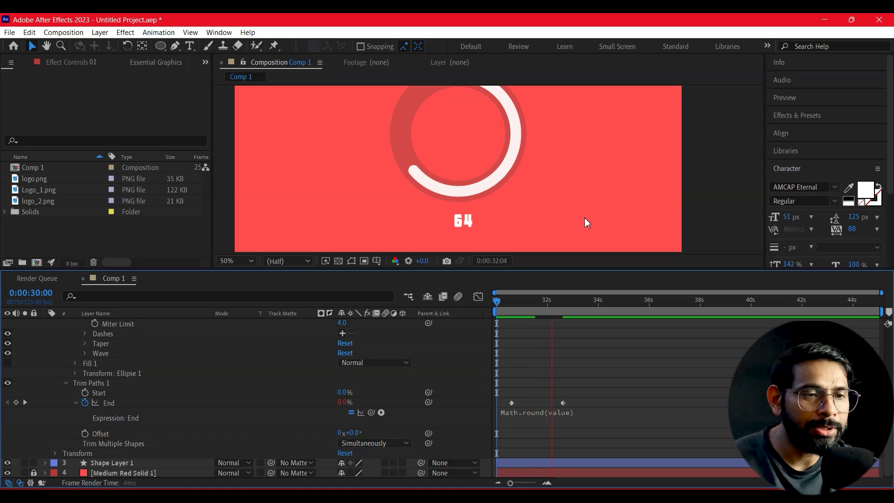
key("space")
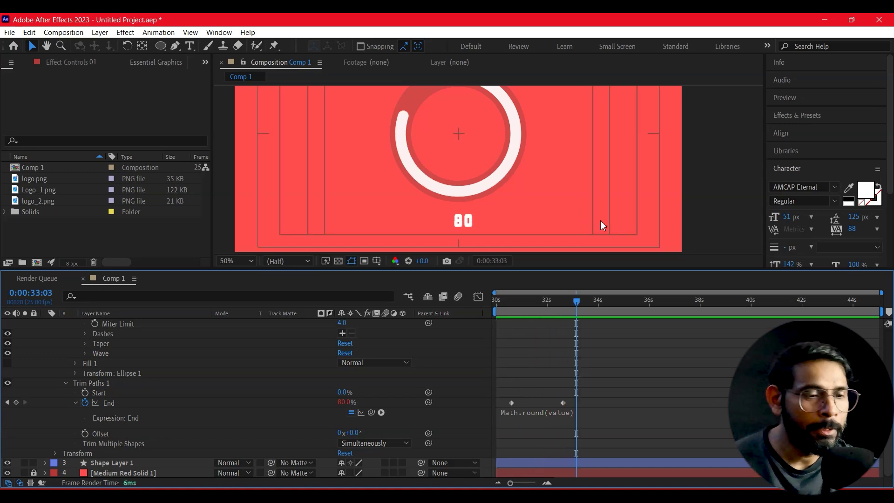
key("comma")
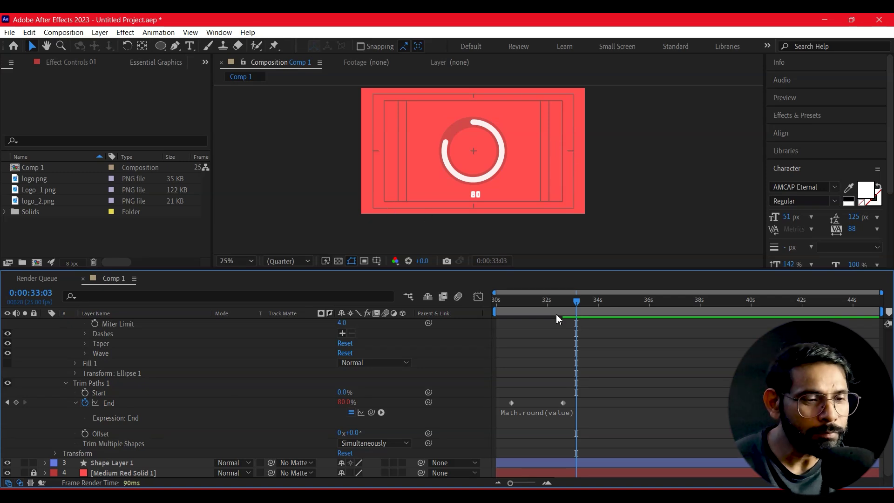
Step: Scrub the animation and collapse the 01 and Shape Layer 2 properties
left_click_drag(578, 303, 563, 321)
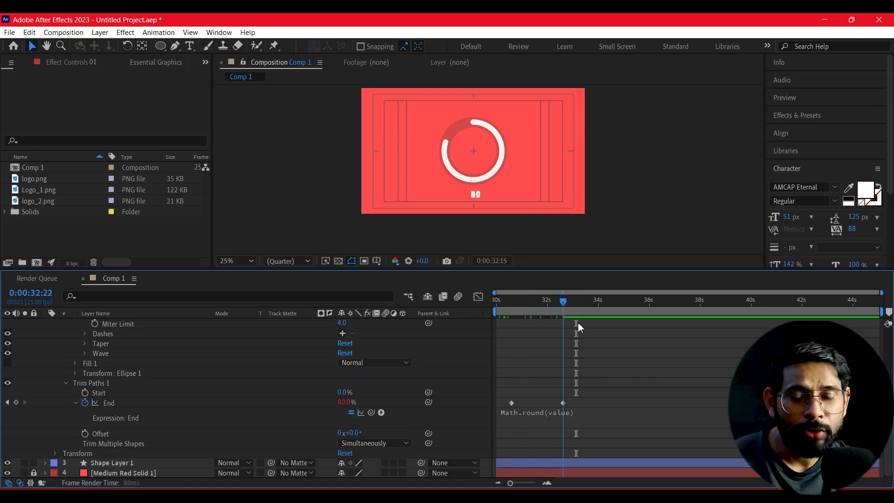
scroll(67, 328, "up", 6)
scroll(59, 345, "up", 3)
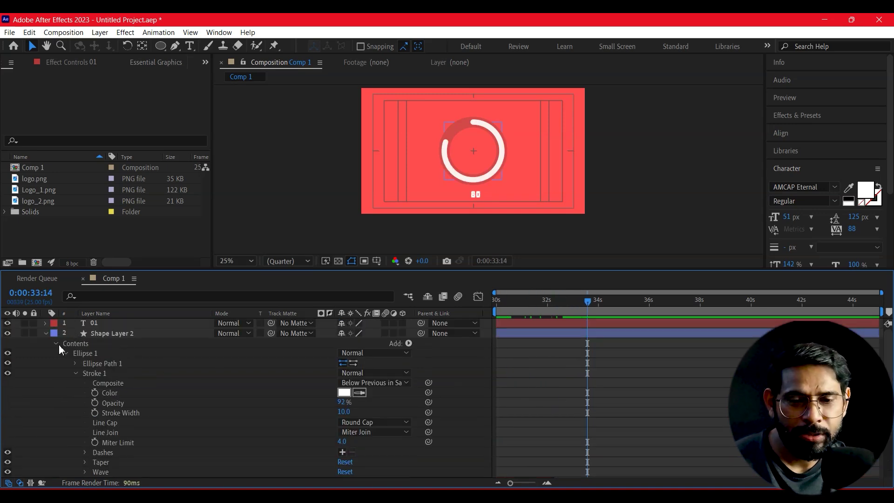
left_click(43, 324)
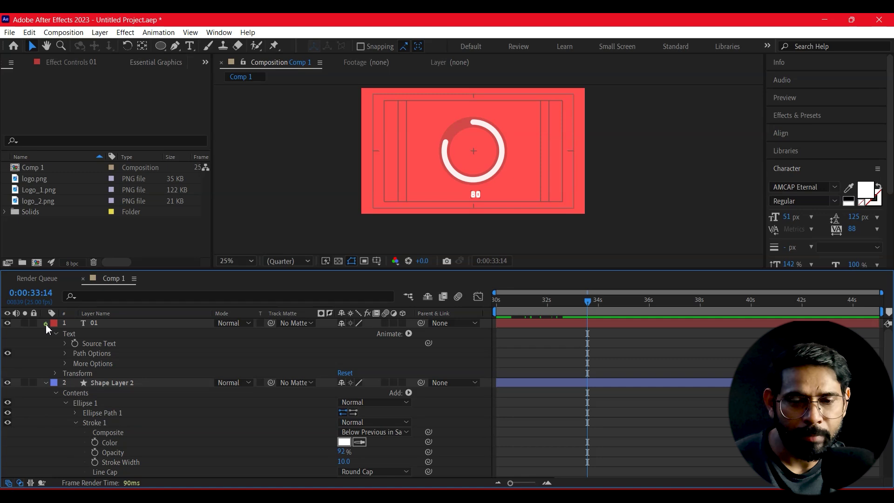
left_click(45, 324)
left_click(45, 334)
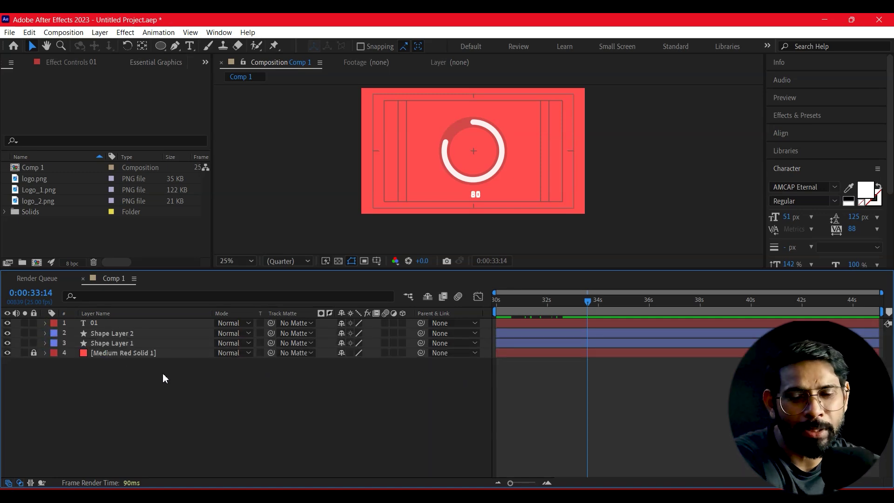
Step: Pre-compose 01, Shape Layer 2 and Shape Layer 1 with Move all attributes
left_click(105, 345)
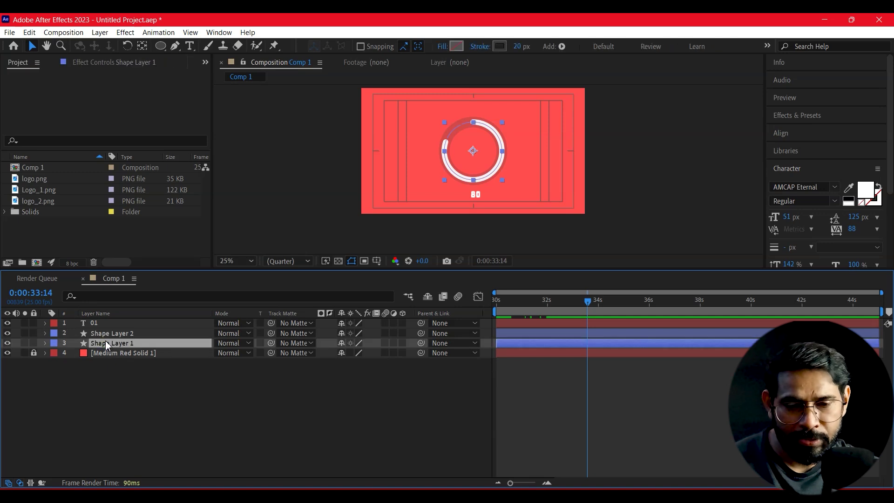
left_click(104, 335, "shift")
left_click(100, 324, "shift")
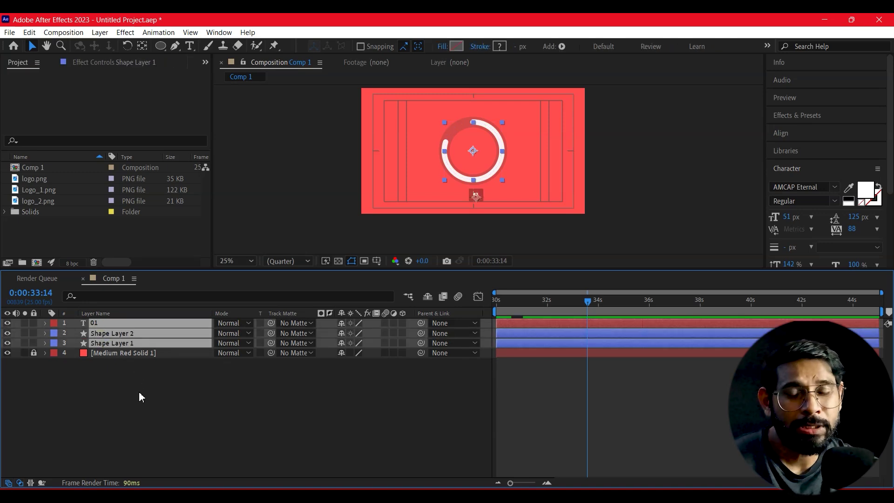
right_click(129, 353)
mouse_move(168, 321)
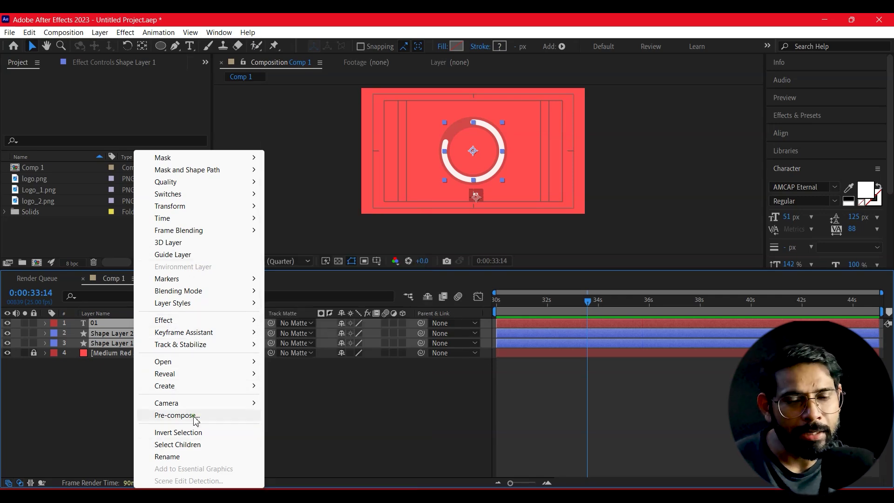
left_click(195, 417)
left_click(209, 220)
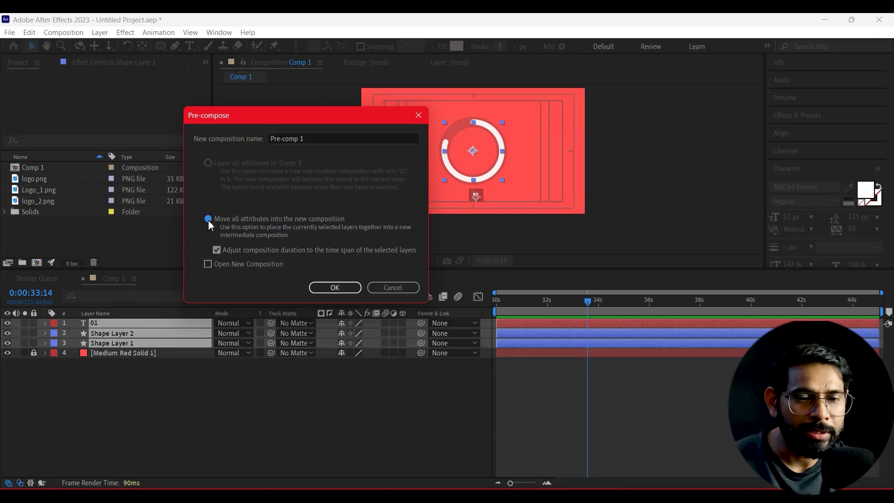
left_click(329, 289)
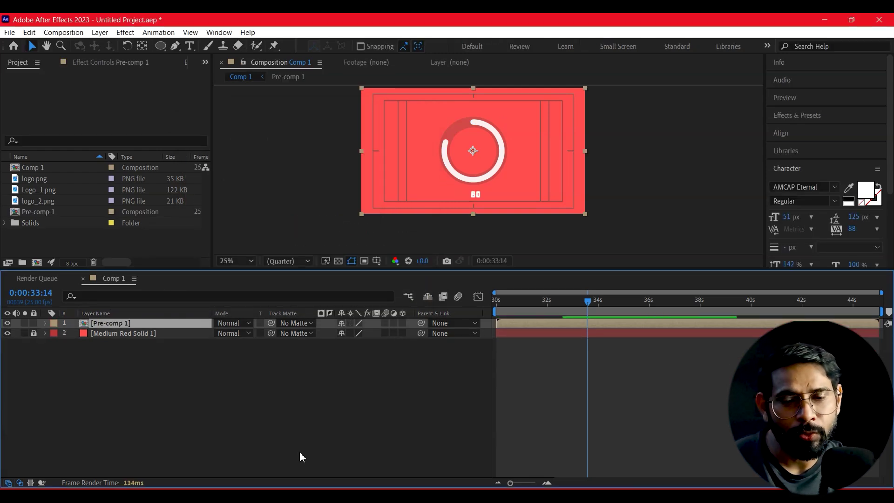
Step: Scale Pre-comp 1 down around its centre
left_click(99, 391)
left_click(103, 324)
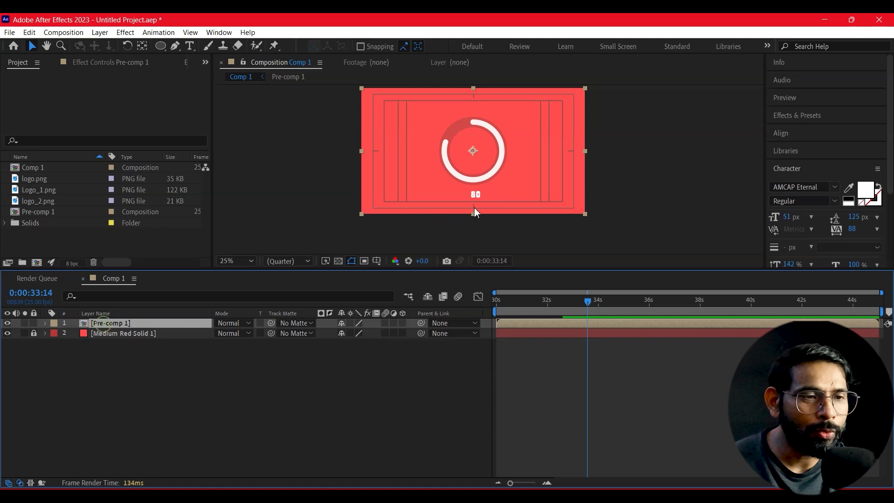
left_click_drag(586, 88, 547, 122)
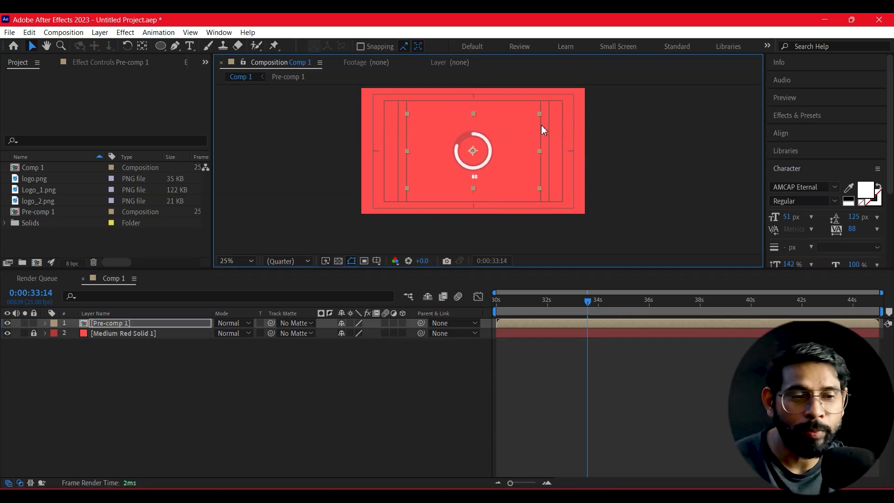
Step: Move the loader left and turn off the title/action safe guides
left_click(659, 158)
left_click_drag(491, 156, 440, 159)
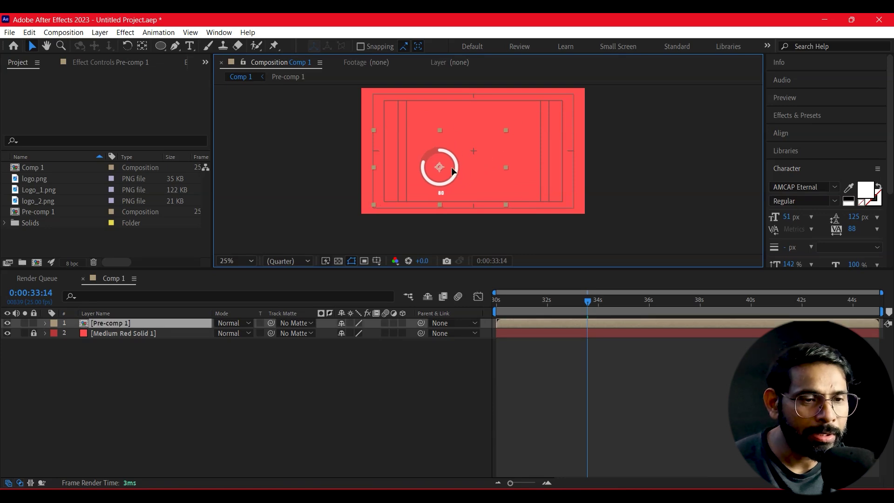
left_click_drag(440, 160, 429, 158)
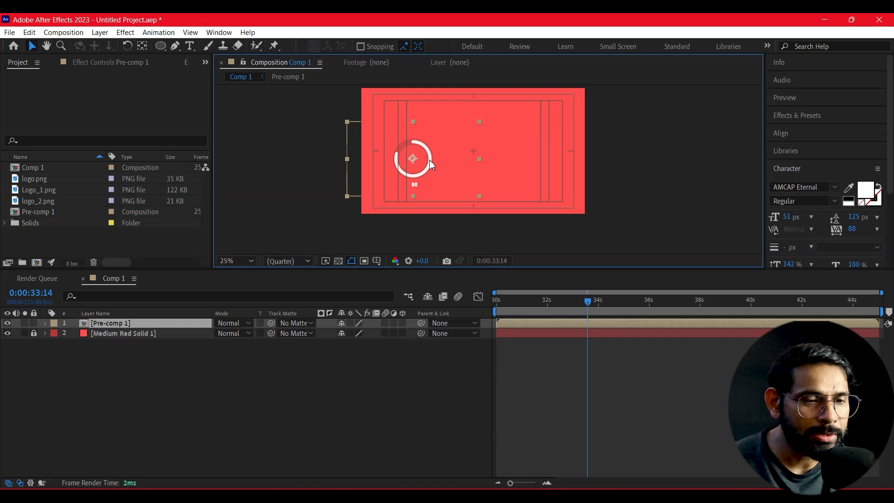
key("Return")
left_click(377, 262)
left_click(403, 273)
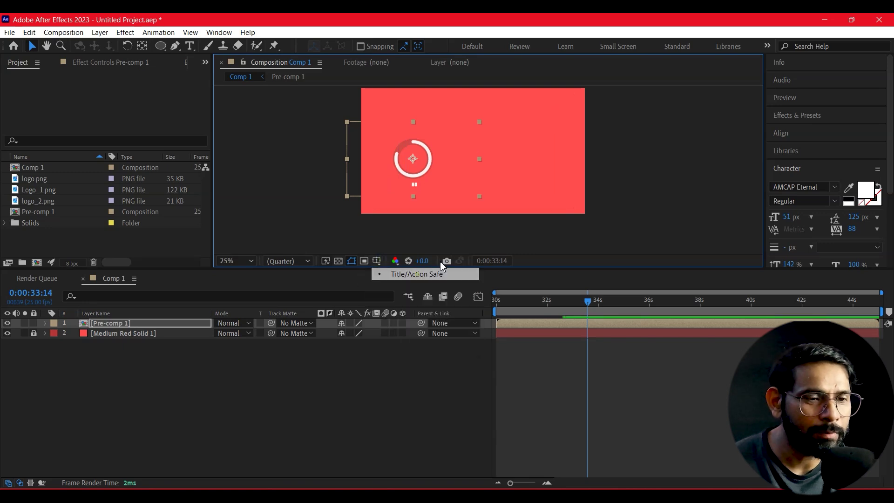
left_click_drag(431, 161, 422, 157)
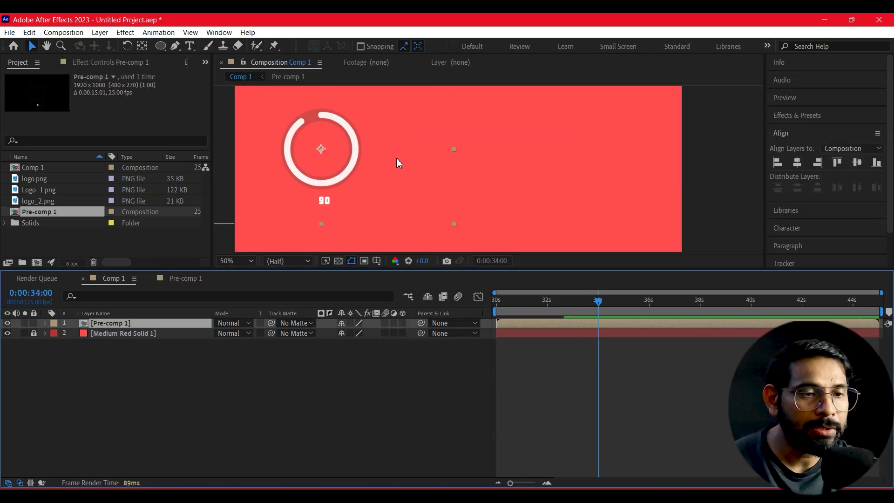
Step: Zoom the viewer to 100% on the ring and select Pre-comp 1 in the Project panel
left_click_drag(396, 158, 506, 166)
scroll(432, 141, "up", 2)
mouse_move(432, 141)
left_mouse_down()
mouse_move(538, 186)
mouse_move(546, 209)
left_mouse_up()
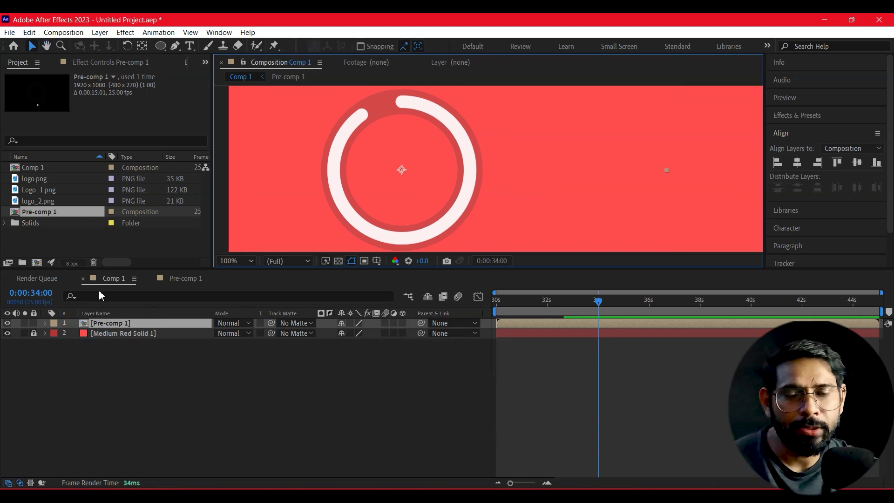
left_click(144, 407)
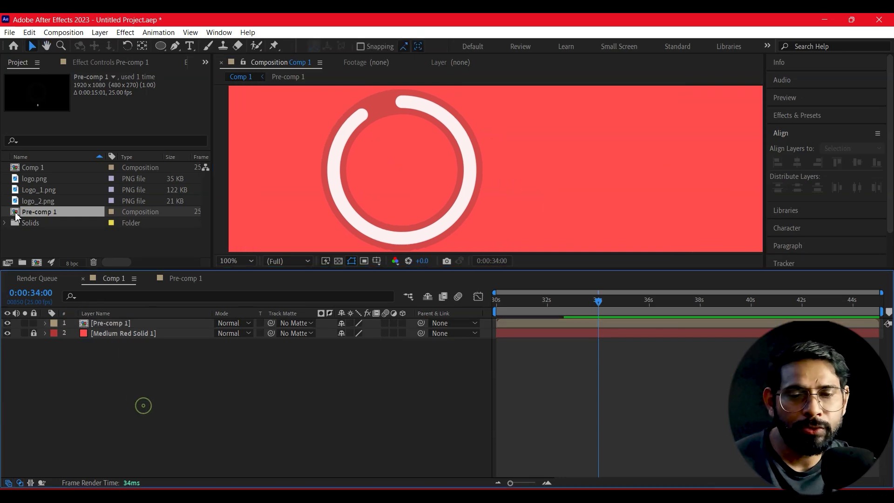
left_click(116, 327)
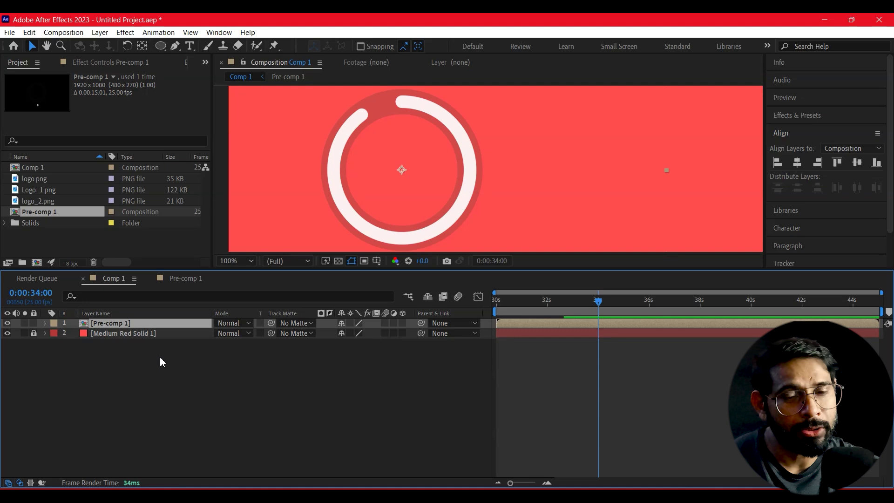
left_click(23, 211)
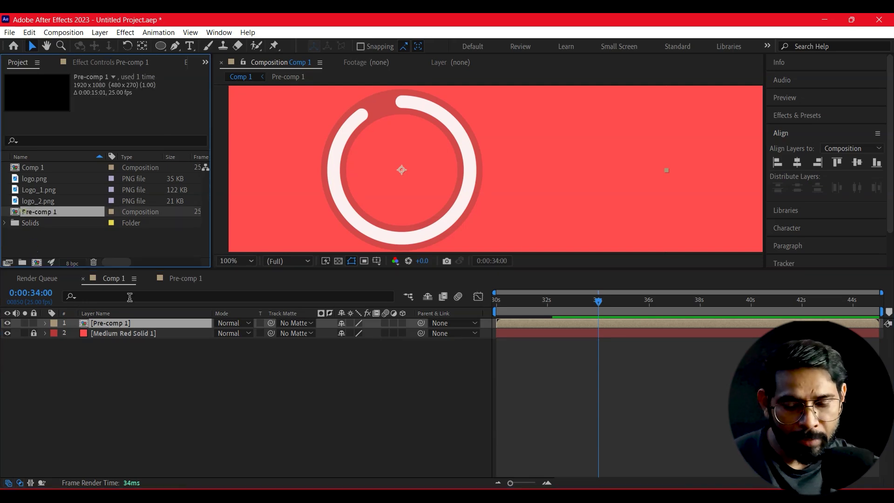
Step: Duplicate Pre-comp 1 twice and nudge the original ring slightly right
key("ctrl+d")
key("ctrl+d")
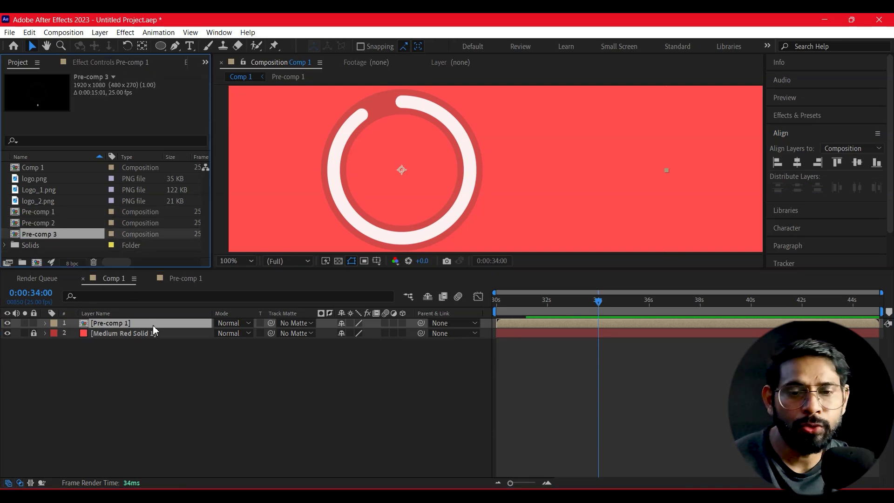
left_click(44, 380)
left_click(96, 323)
left_click_drag(444, 188, 473, 192)
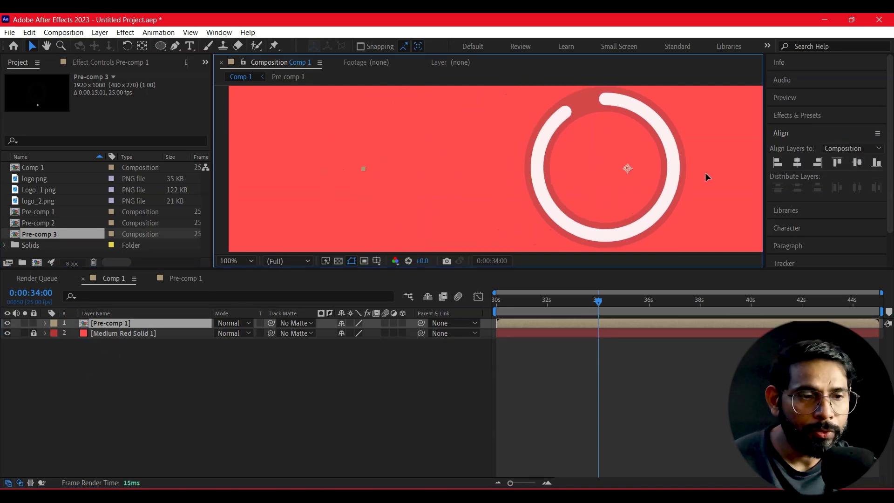
left_click(110, 380)
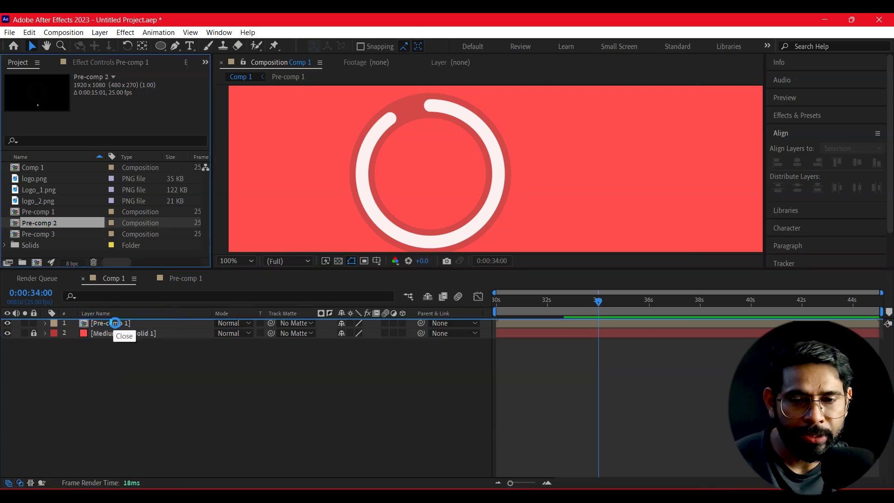
Step: Add Pre-comp 2 and Pre-comp 3 to Comp 1, placing Pre-comp 3 beside the middle ring
left_click_drag(39, 222, 116, 335)
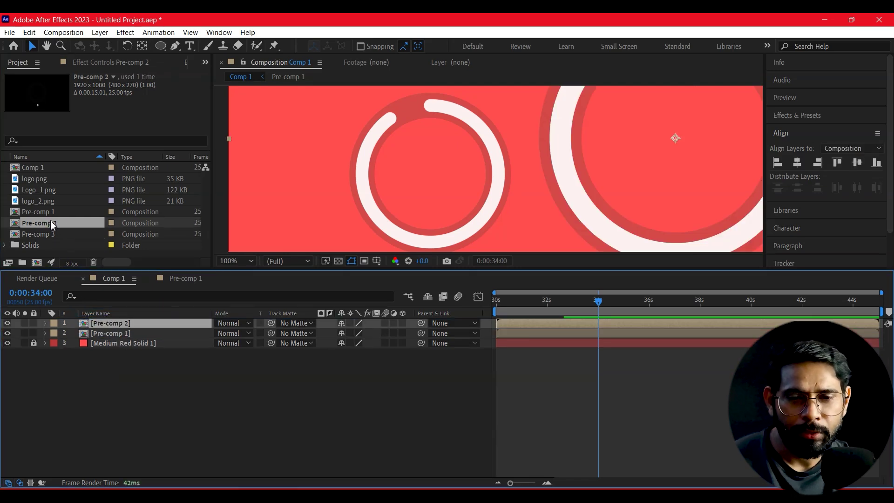
left_click_drag(38, 233, 117, 326)
scroll(446, 231, "down", 2)
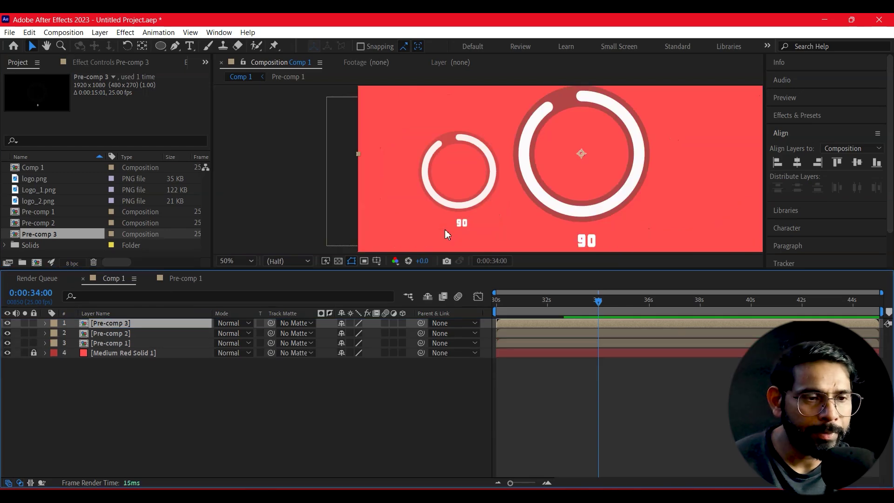
scroll(445, 230, "down", 1)
left_click_drag(628, 171, 654, 164)
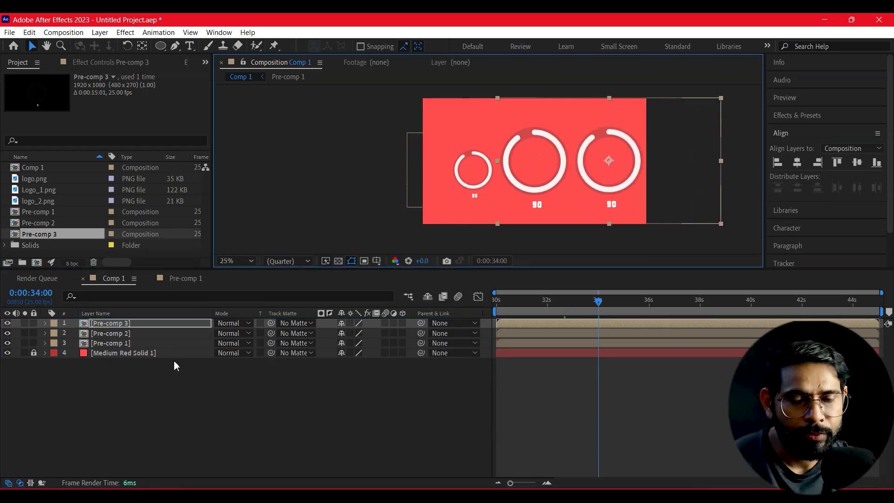
Step: Delete and re-add Pre-comp 1, placing its ring on the left
left_click(112, 344)
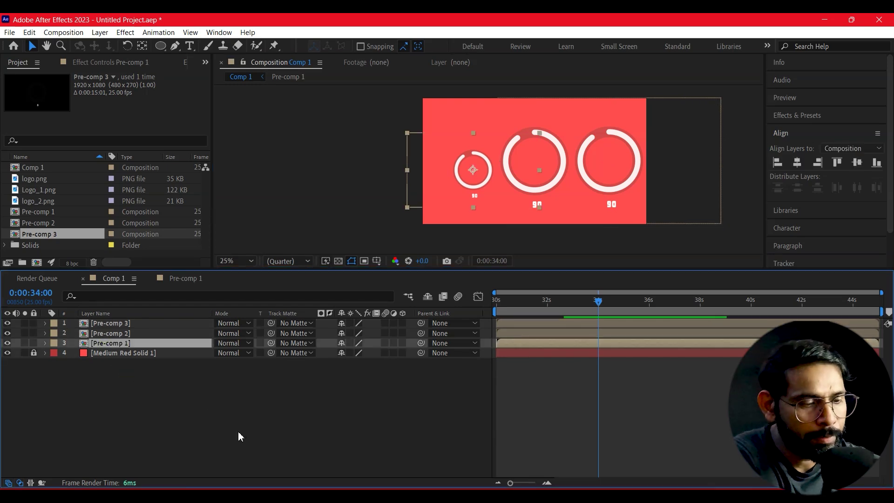
key("Delete")
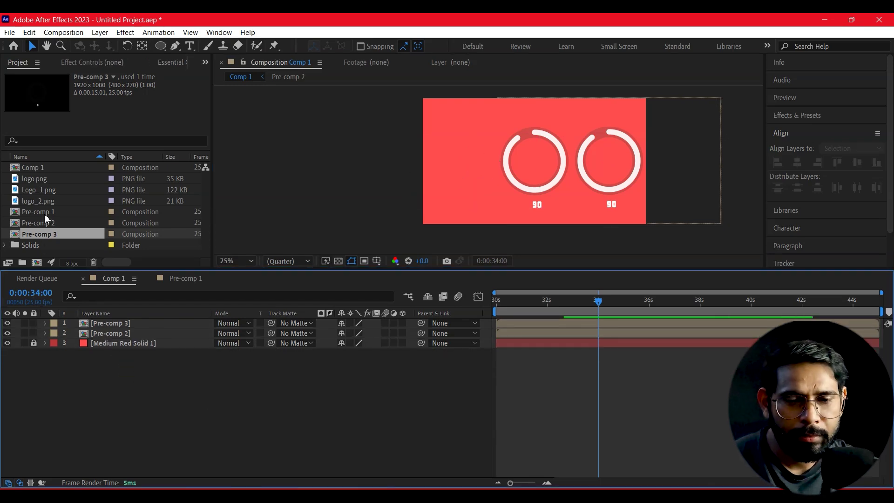
left_click_drag(46, 218, 90, 339)
left_click_drag(565, 164, 493, 166)
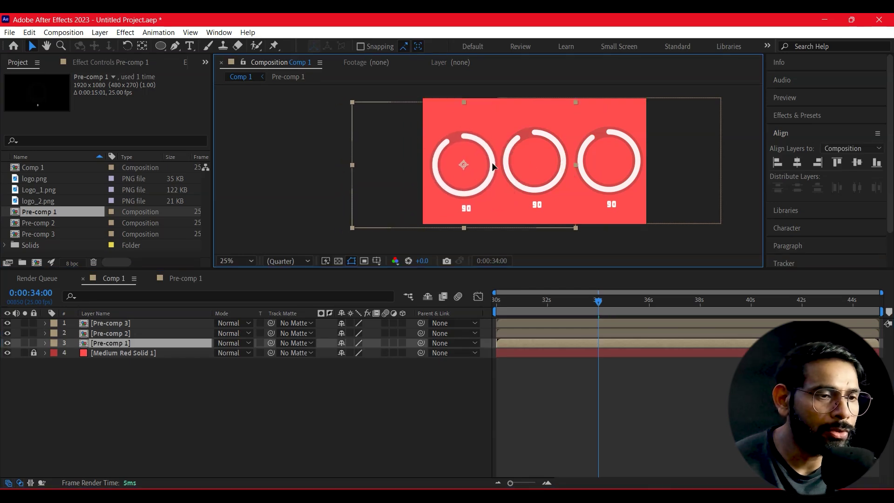
left_click_drag(494, 165, 490, 164)
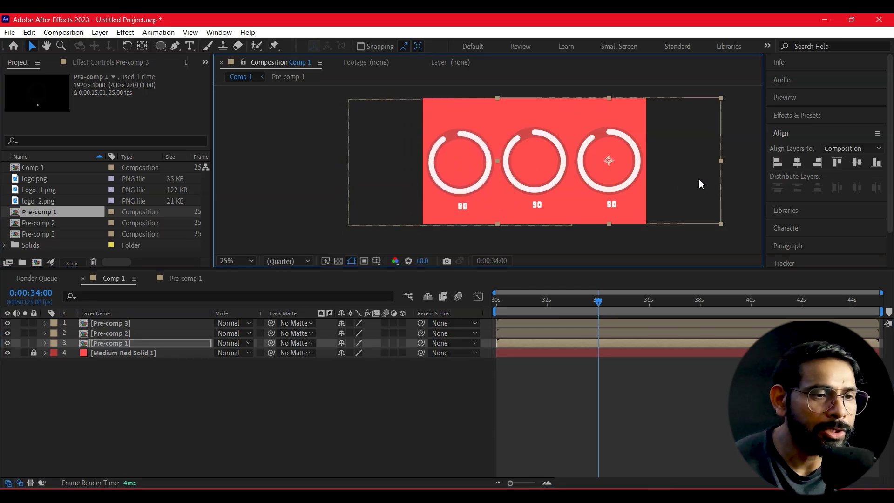
Step: Reposition the Pre-comp 3 ring on the right, level with the others
left_click(701, 184)
key("period")
key("comma")
key("h")
left_click_drag(644, 165, 581, 164)
key("v")
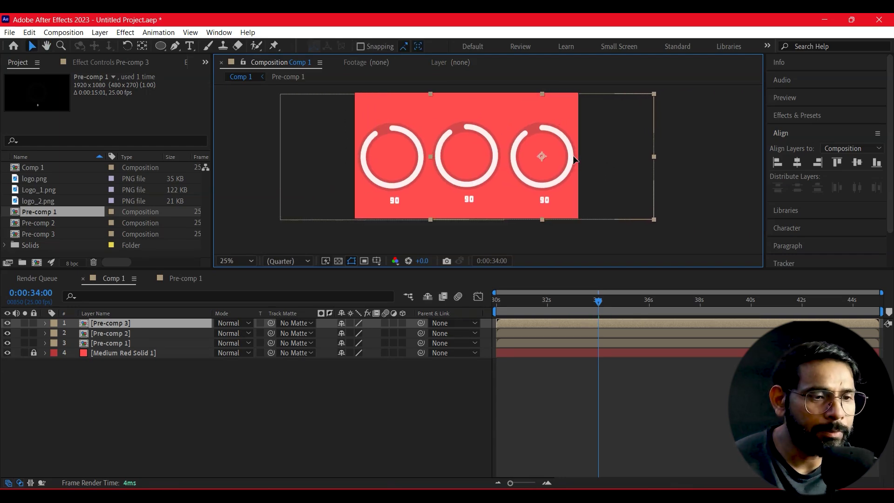
left_click_drag(528, 175, 529, 176)
Step: Select all three loaders, then preview the animation
key("ctrl+a")
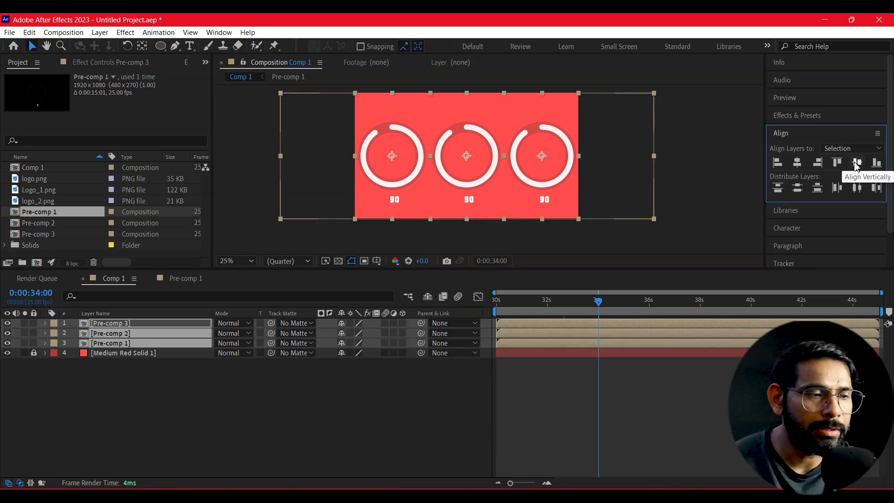
left_click(675, 233)
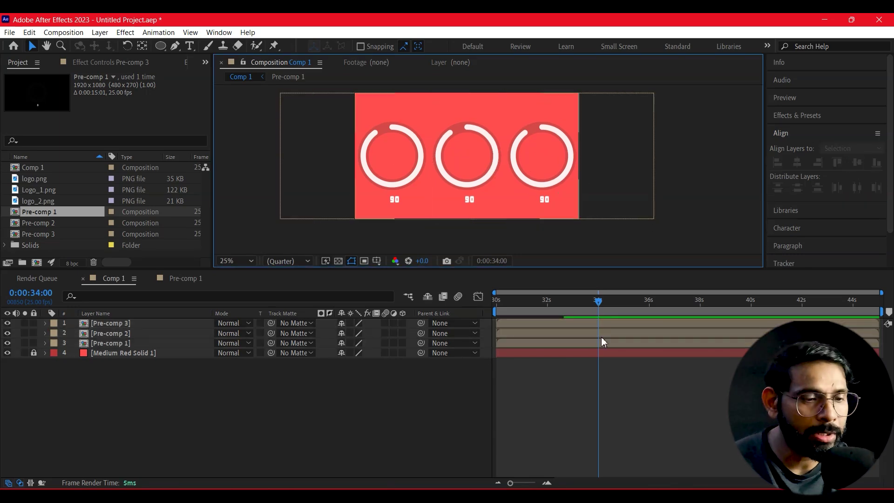
left_click(600, 300)
key("space")
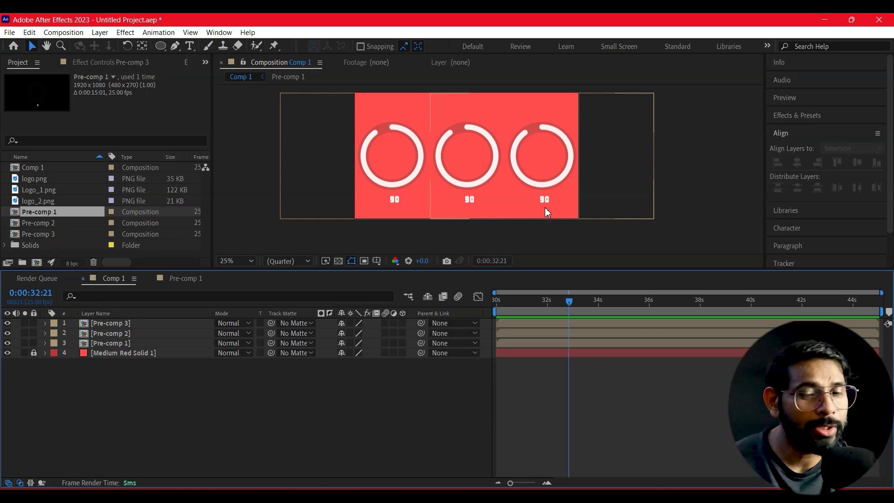
Step: In Pre-comp 2, set the final Trim Paths End keyframe to 70%
double_click(90, 334)
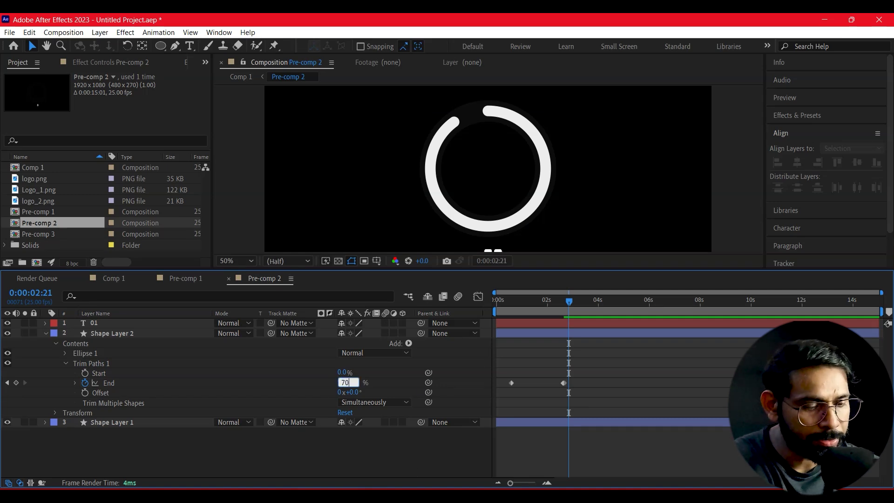
key("Return")
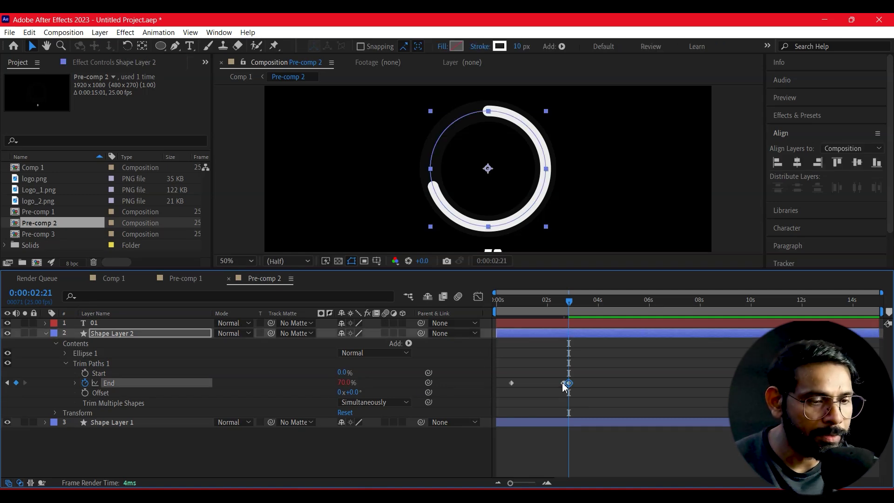
left_click(561, 432)
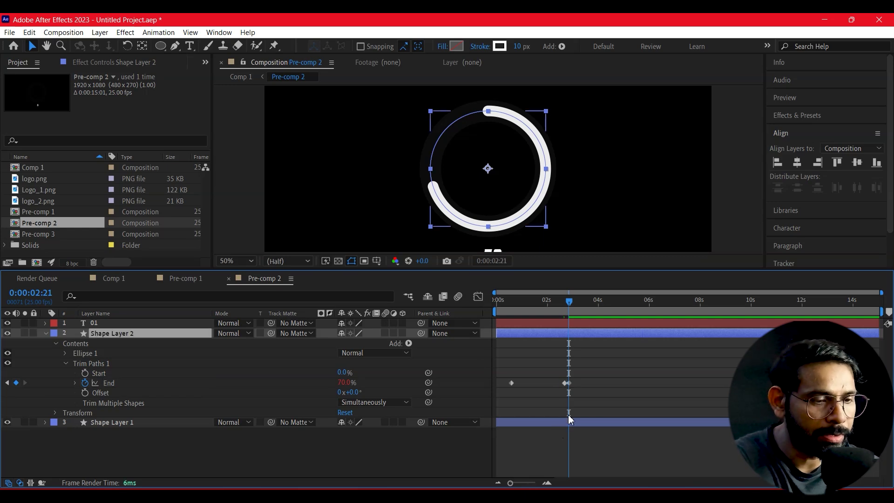
left_click(566, 384)
left_click(562, 390)
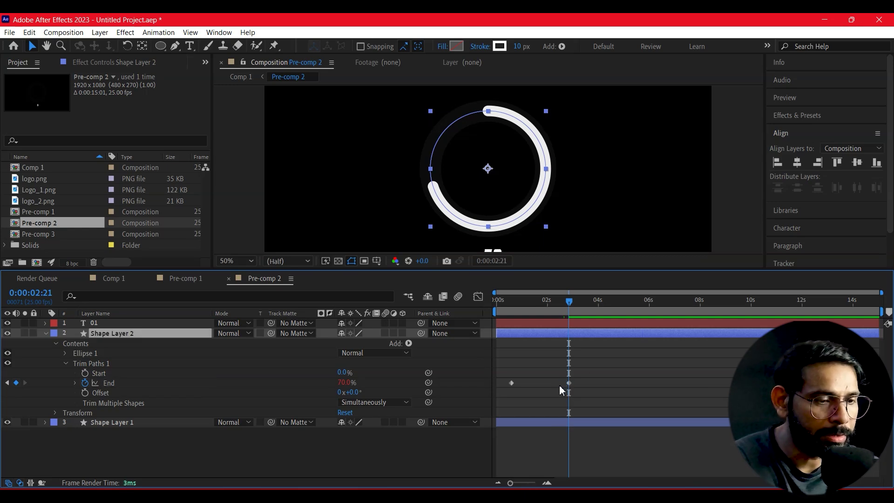
left_click_drag(569, 302, 570, 301)
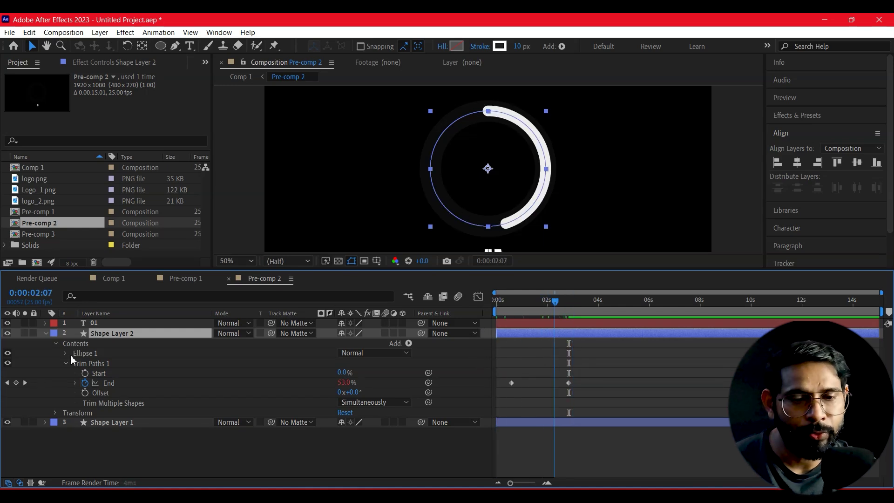
Step: Return to Comp 1 and preview from the start
left_click(120, 278)
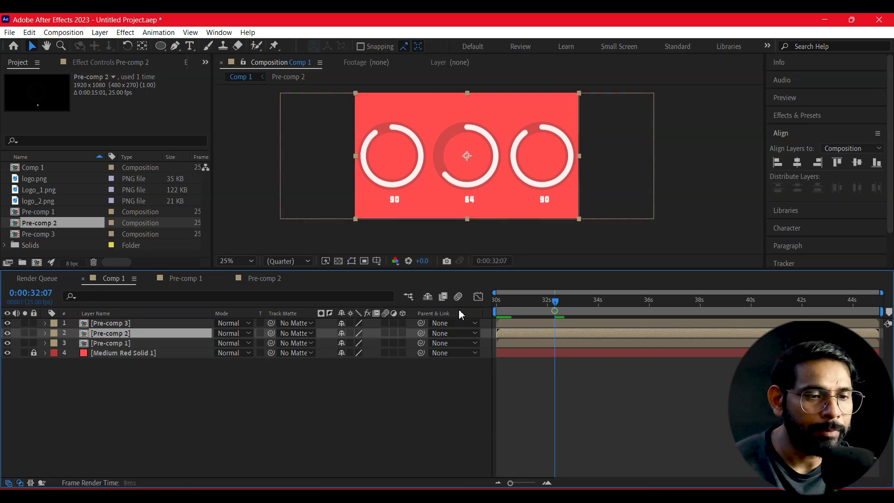
key("Home")
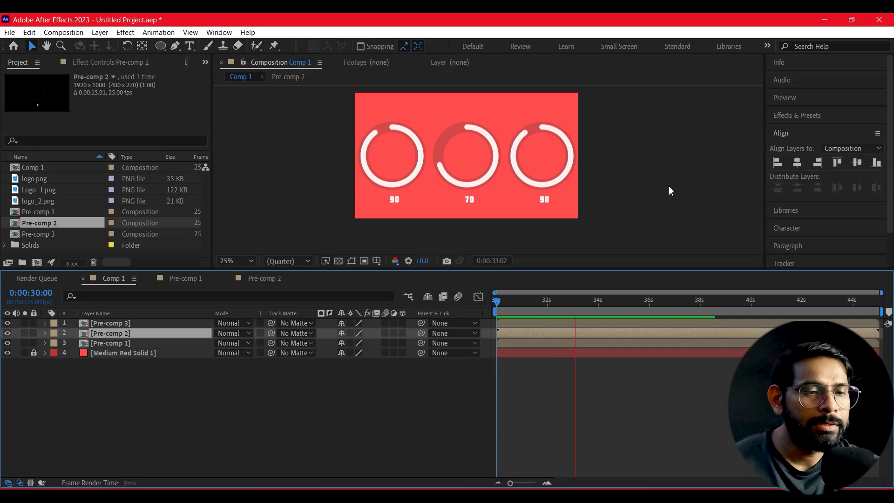
key("space")
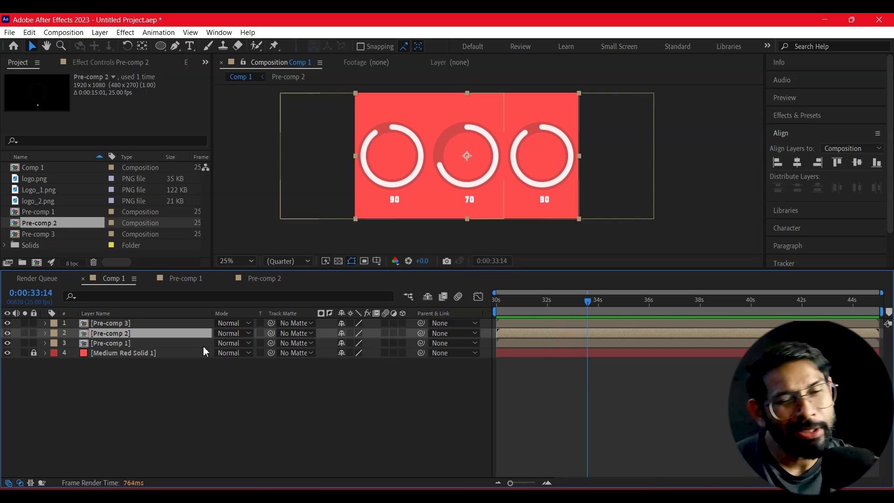
Step: In Pre-comp 3, replace the 90% End keyframe with an 80% End keyframe at 0:00:03:01
left_click(116, 324)
double_click(101, 324)
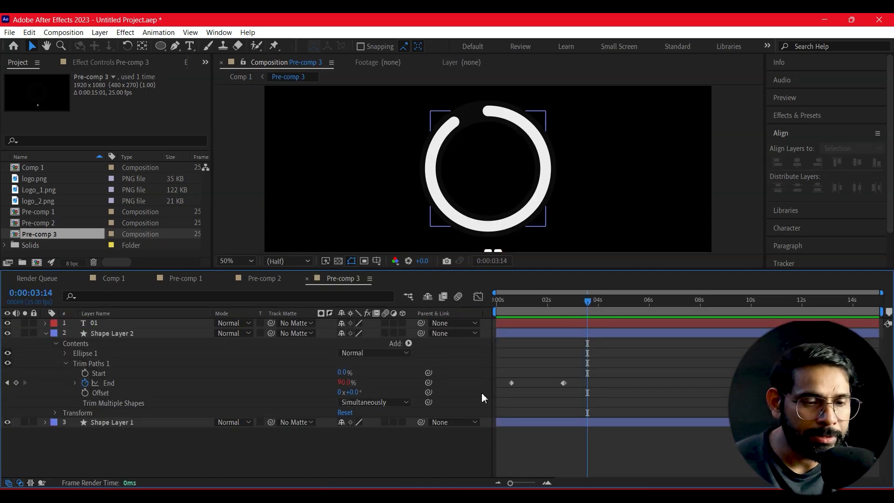
left_click(563, 383)
key("Delete")
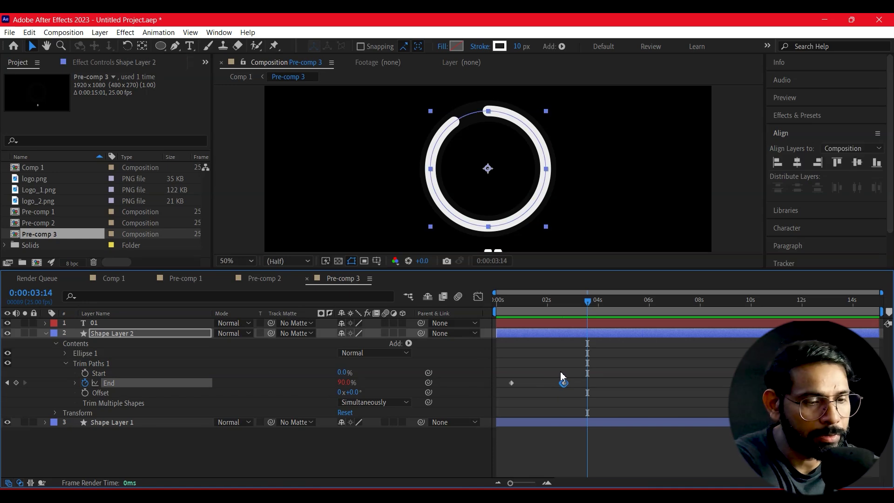
left_click_drag(579, 305, 576, 307)
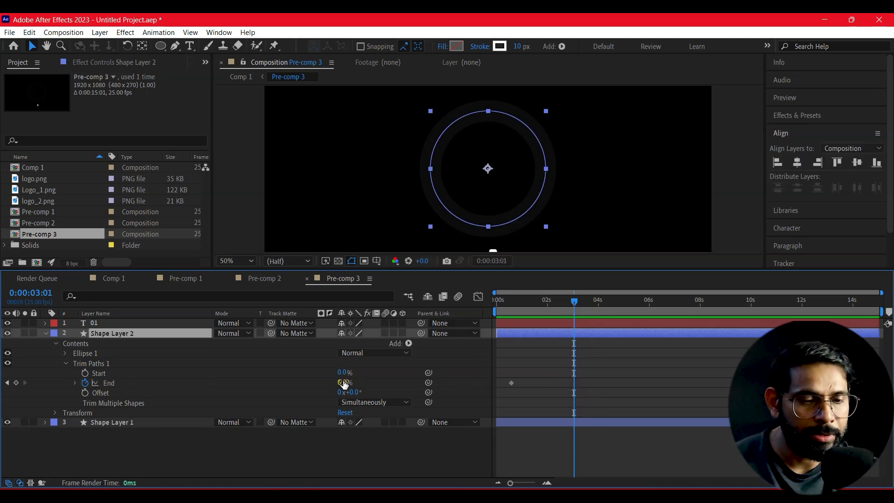
type("8")
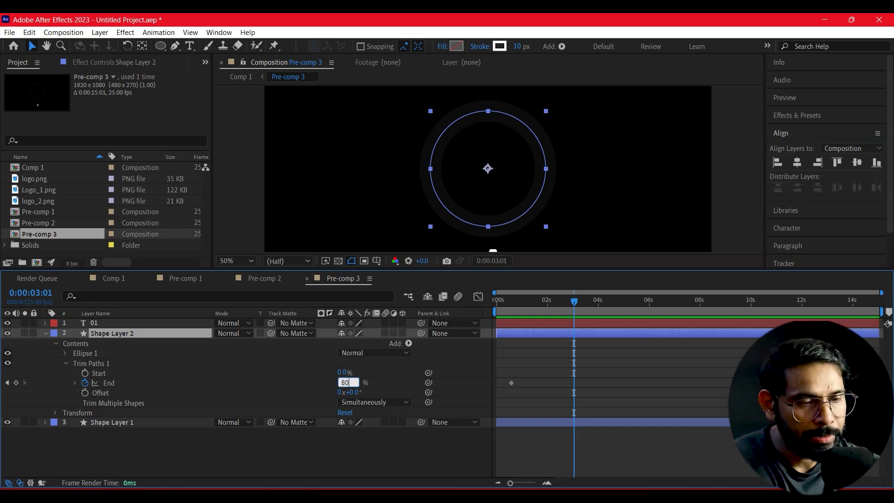
key("Return")
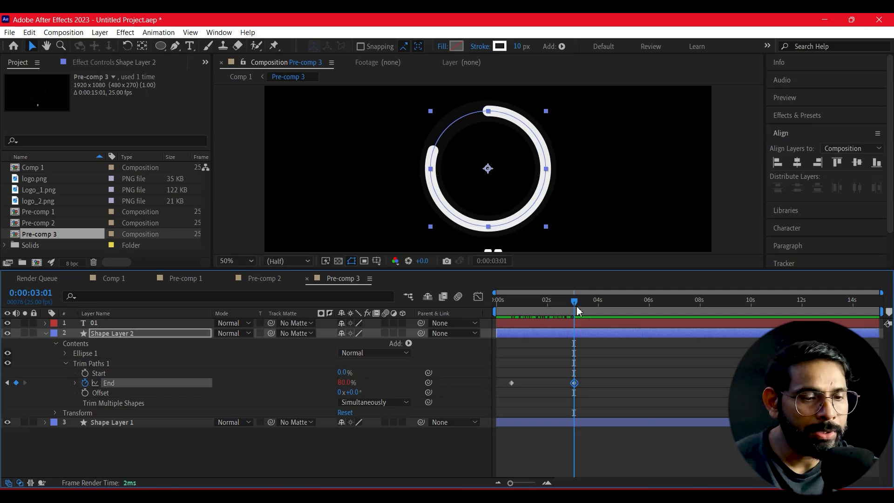
Step: Preview all three rings from the start in Comp 1
key("Home")
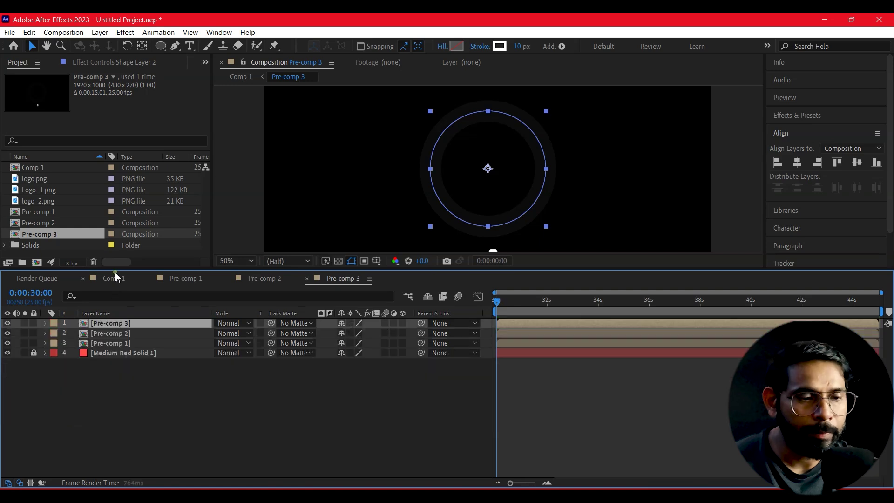
left_click(117, 278)
left_click(650, 438)
key("space")
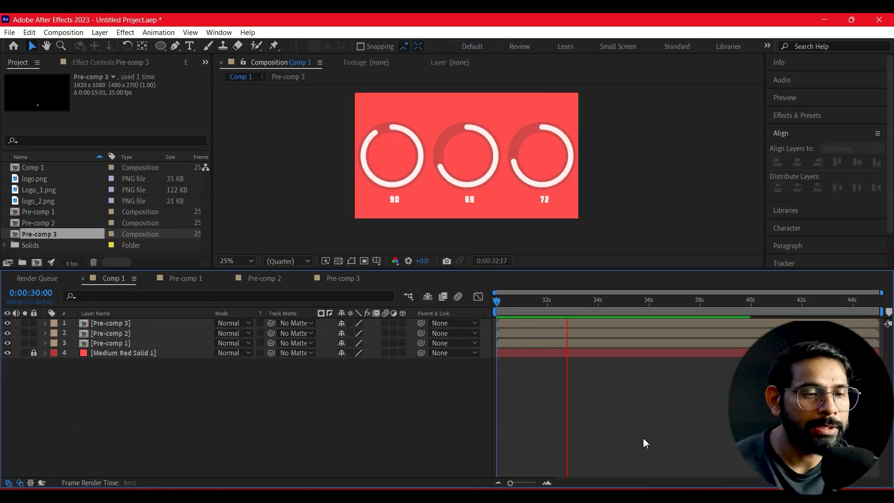
key("space")
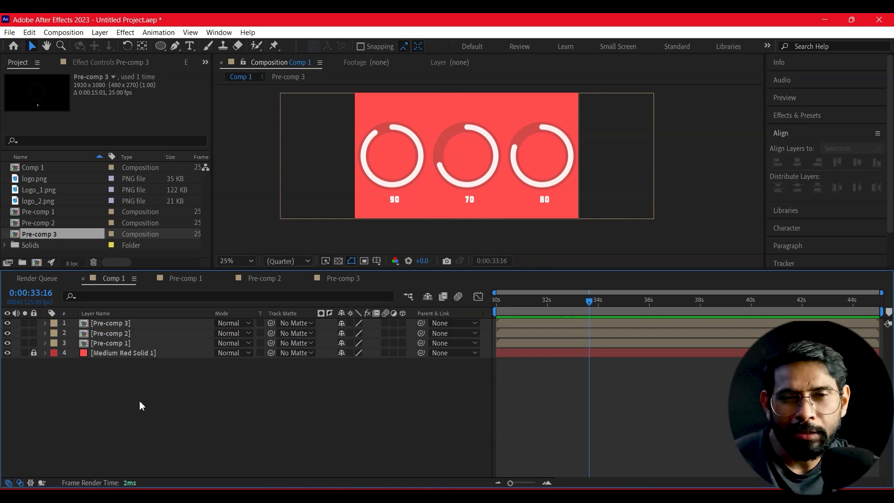
Step: Add the Ae and Ps logos to Comp 1, placing them on their rings below the ring precomps
left_click(19, 179)
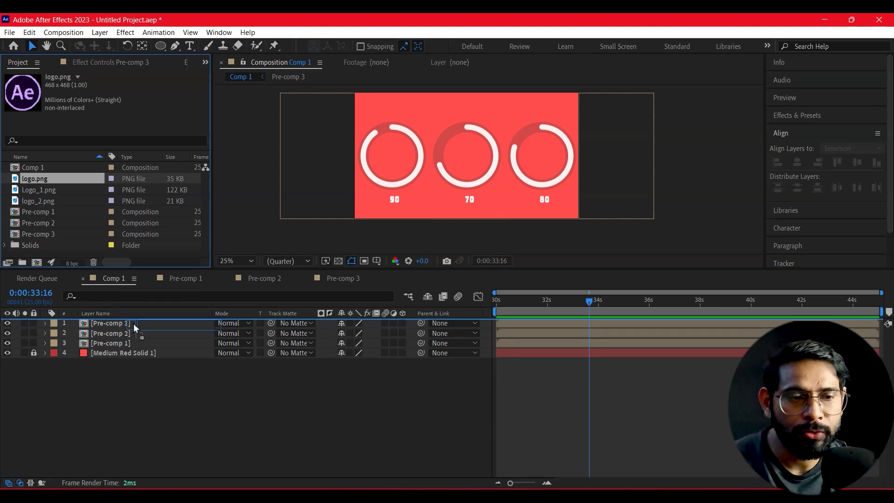
left_click_drag(19, 179, 133, 323)
left_click(396, 439)
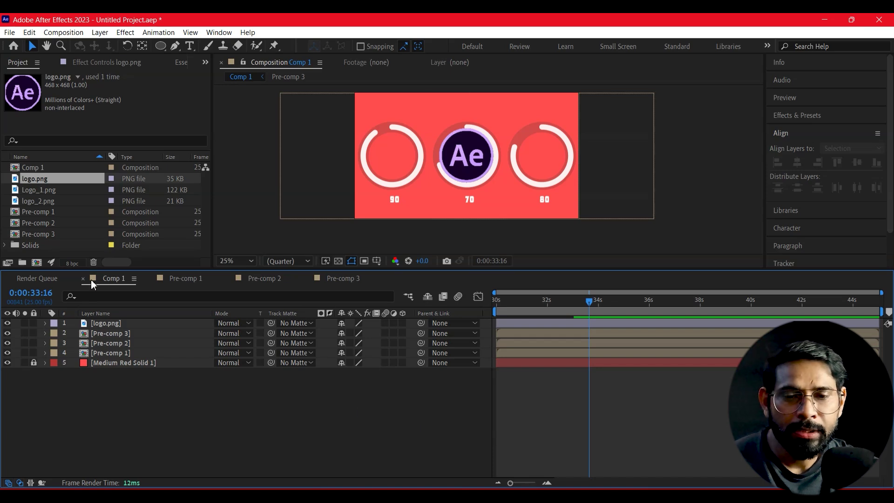
left_click(27, 202)
left_click_drag(35, 190, 103, 295)
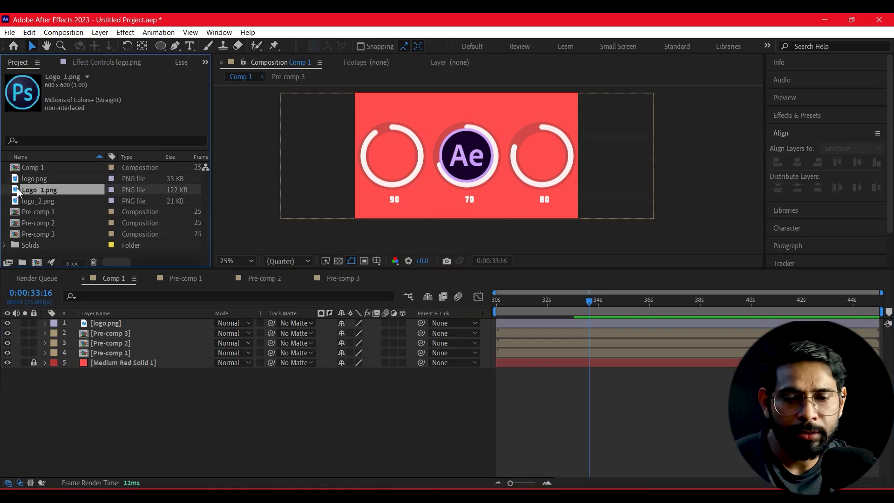
left_click_drag(115, 318, 117, 320)
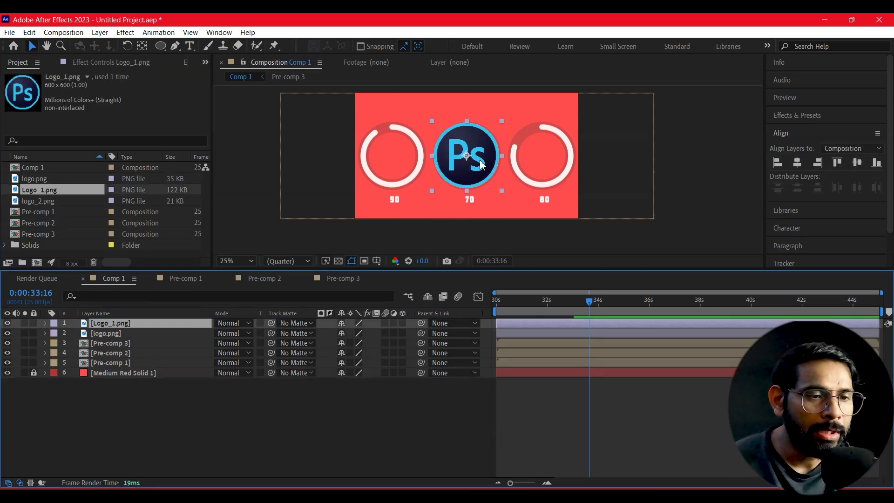
left_click_drag(472, 154, 398, 151)
left_click_drag(123, 324, 124, 368)
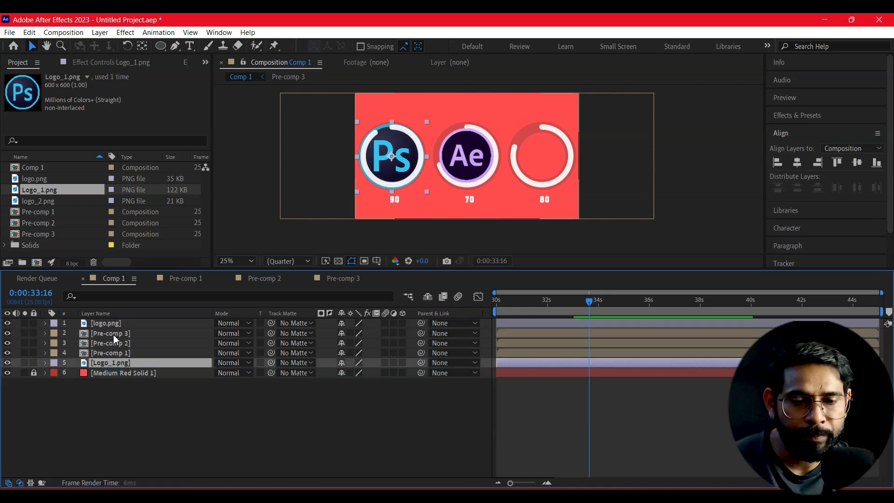
left_click_drag(117, 325, 134, 360)
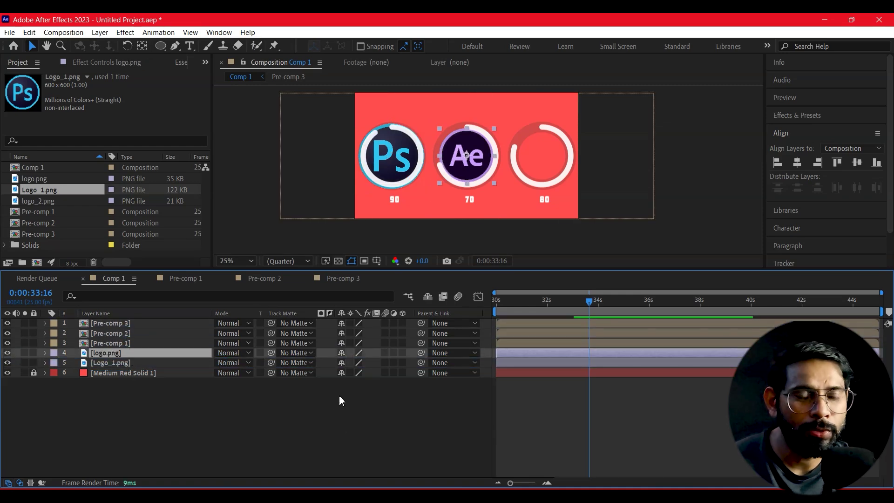
Step: Scale the Ps logo down to 73% to fit inside the 90 ring
left_click(330, 426)
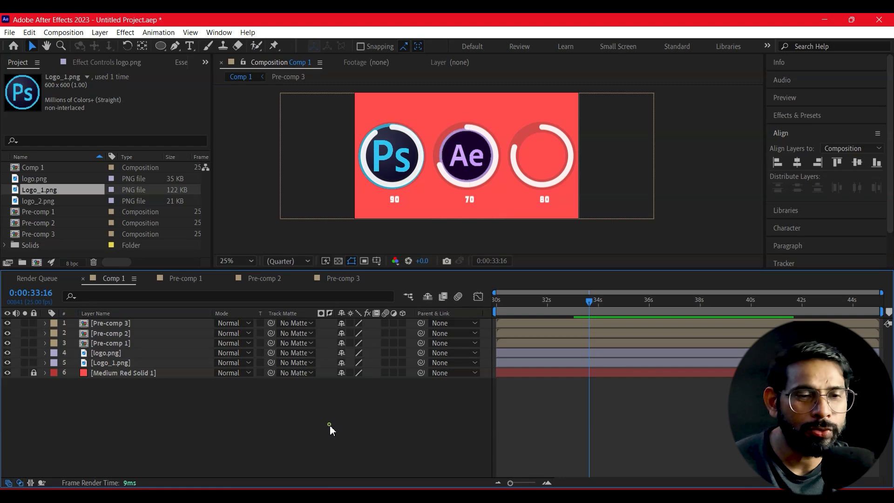
left_click(104, 353)
left_click(107, 367)
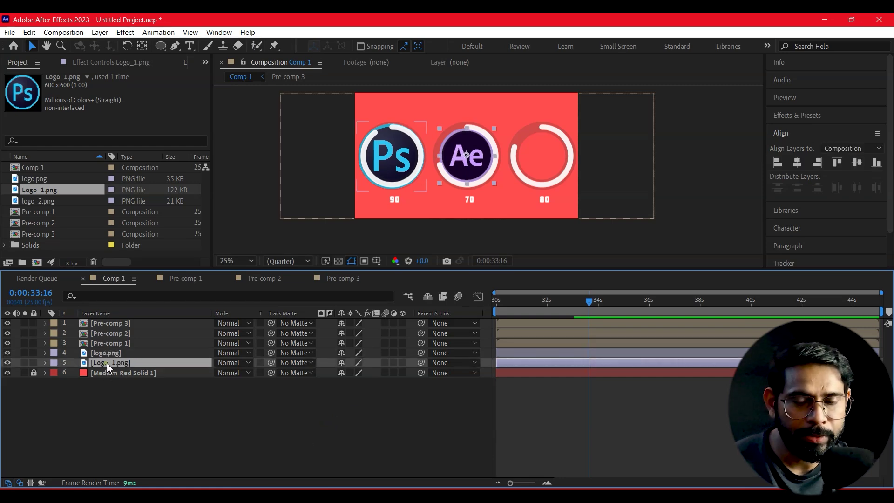
left_click(93, 386)
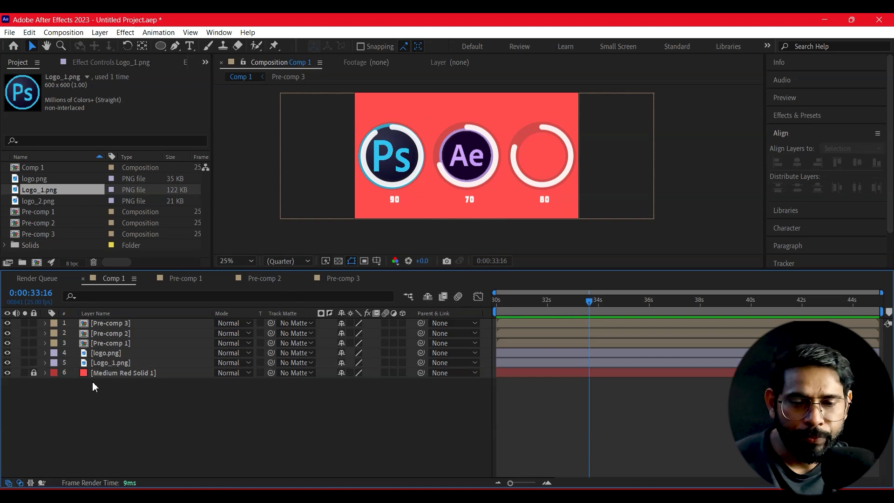
left_click(45, 363)
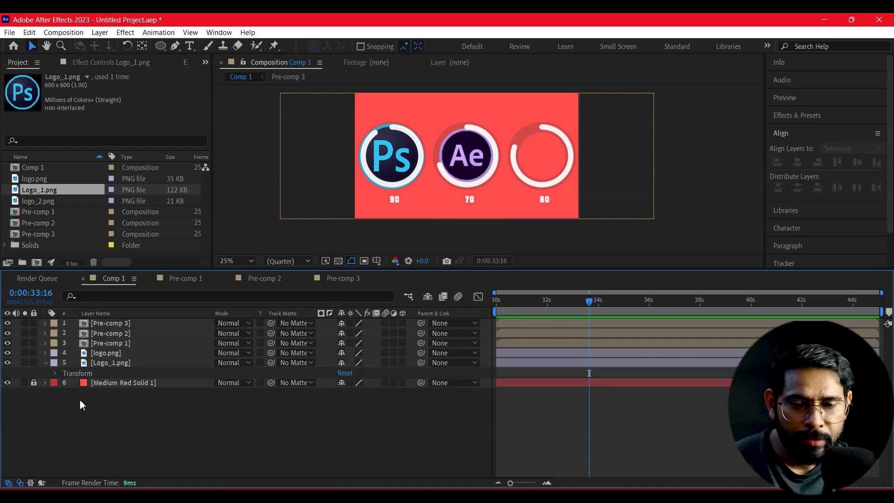
left_click(56, 373)
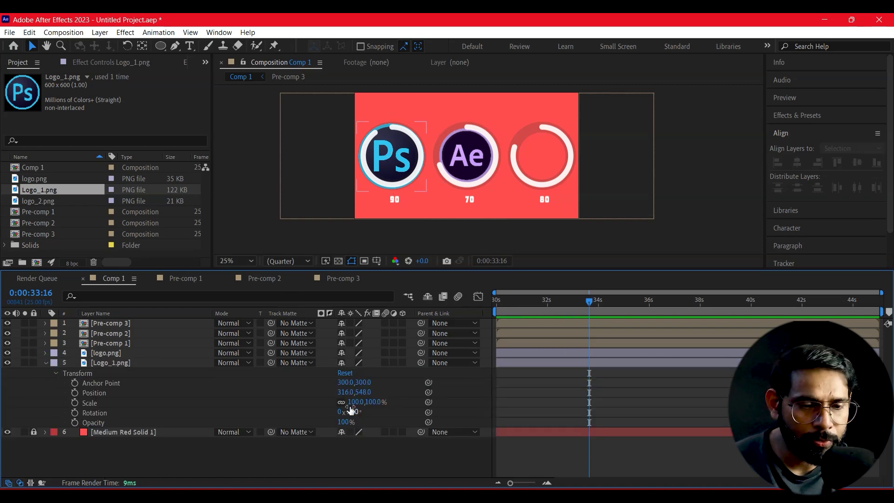
left_click_drag(358, 402, 340, 403)
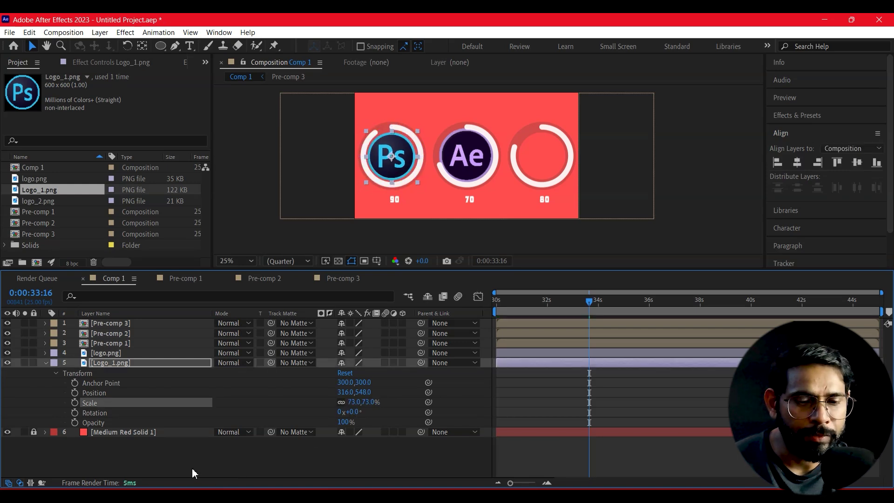
left_click(180, 456)
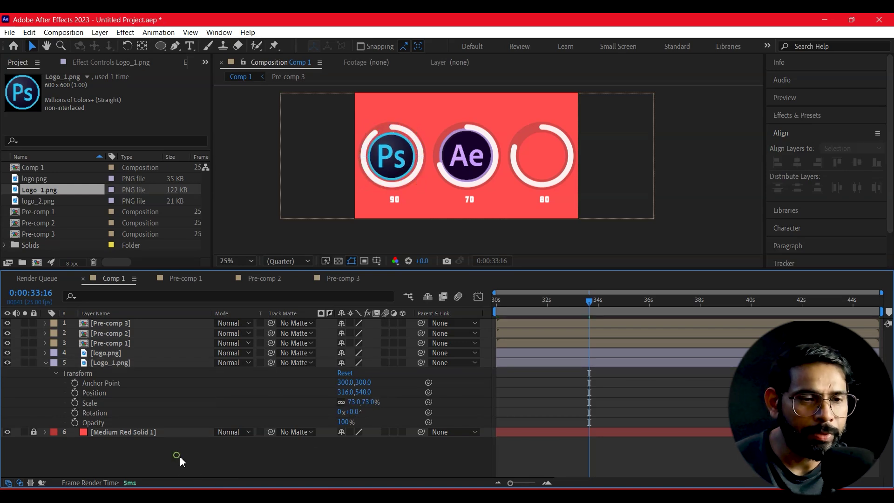
left_click(46, 363)
Step: Scale the Ae logo down to 87% to fit inside the 70 ring
left_click(49, 355)
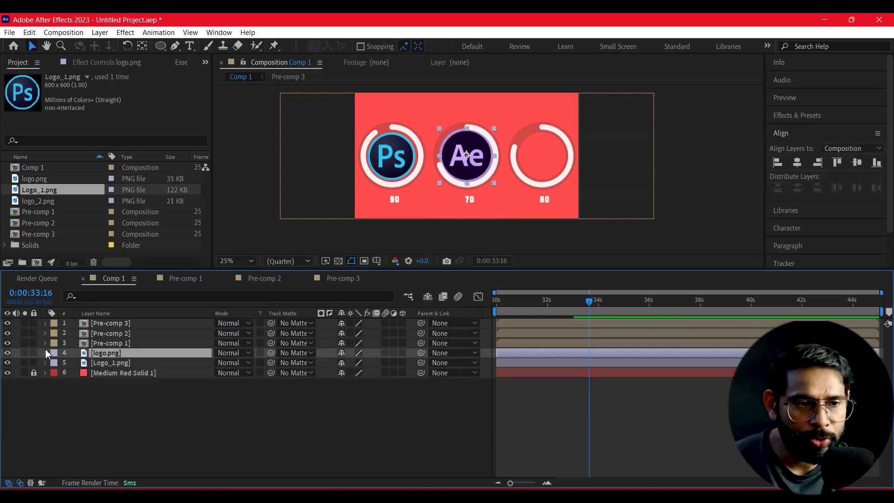
left_click(46, 353)
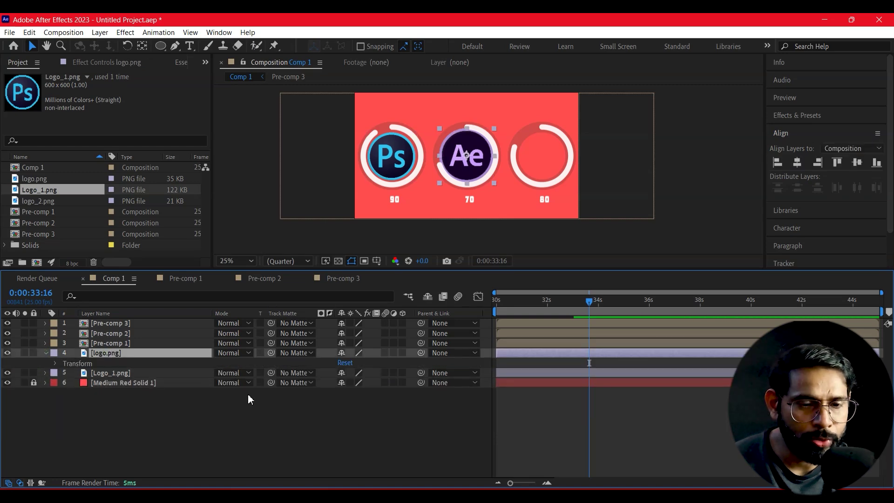
left_click(55, 364)
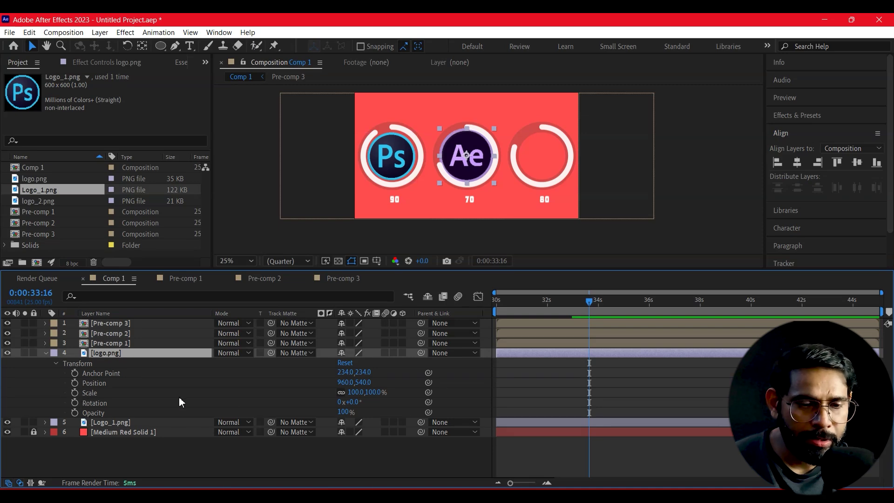
left_click_drag(353, 393, 348, 395)
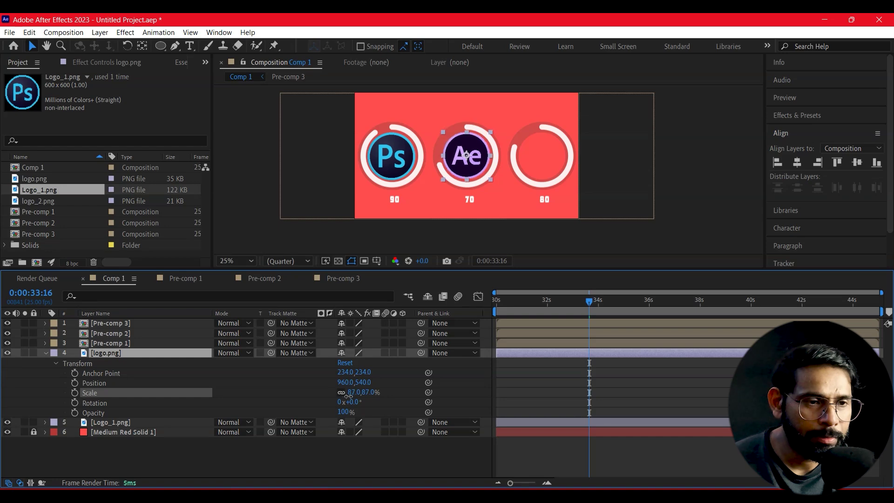
key("Return")
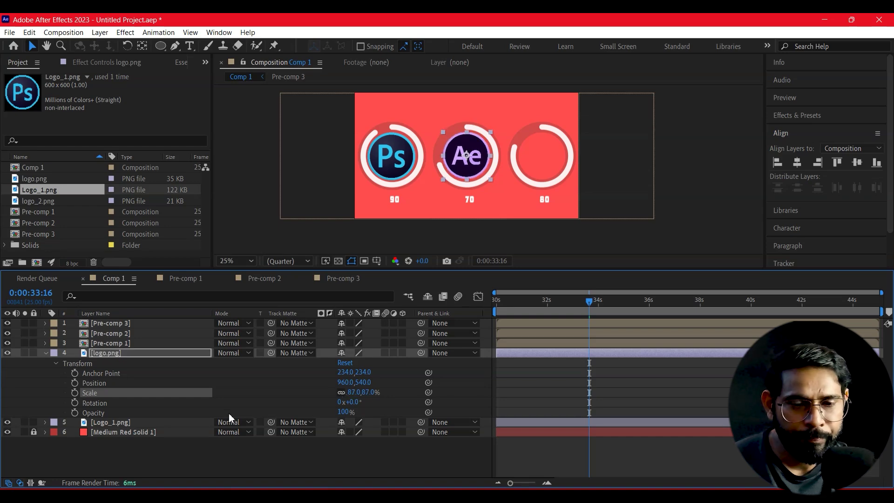
Step: Begin bringing the Ai logo file from the Project panel into Comp 1
left_click(31, 181)
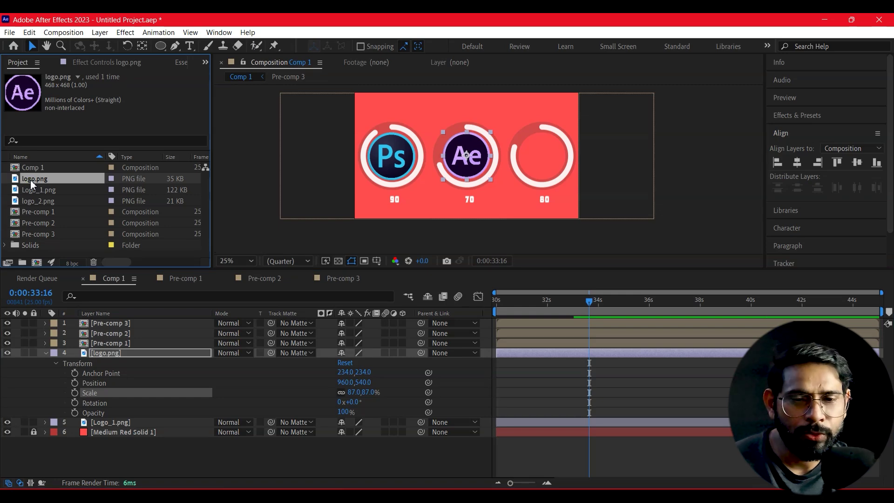
left_click(29, 191)
left_click_drag(28, 201, 155, 444)
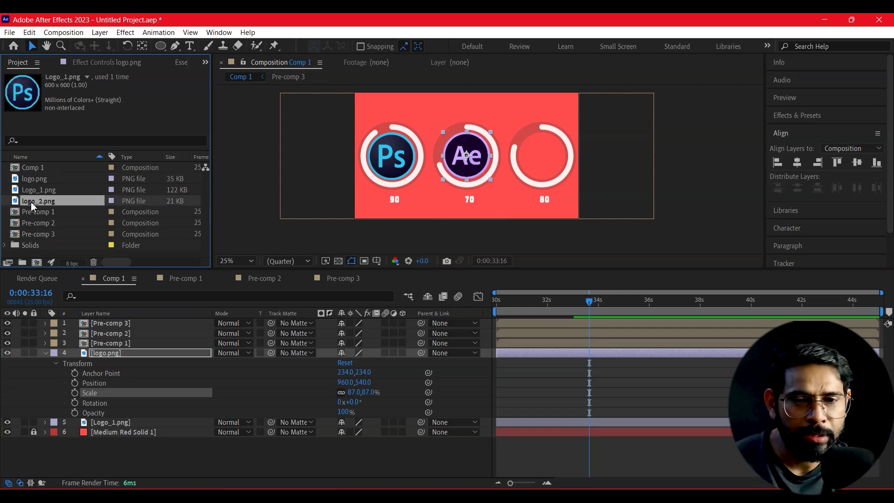
Step: Place the Ai logo layer below the Ae logo and move it onto the third ring
left_click_drag(155, 443, 138, 421)
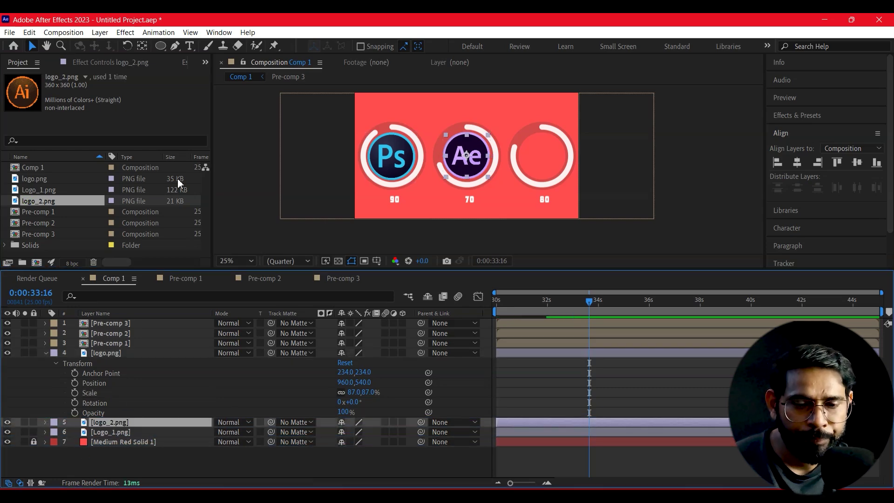
left_click_drag(487, 175, 555, 166)
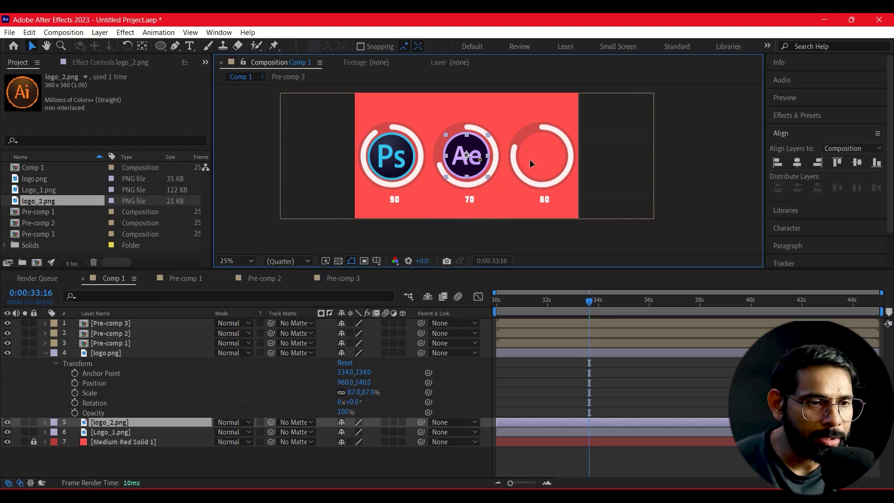
key("Up")
key("Up")
key("Up")
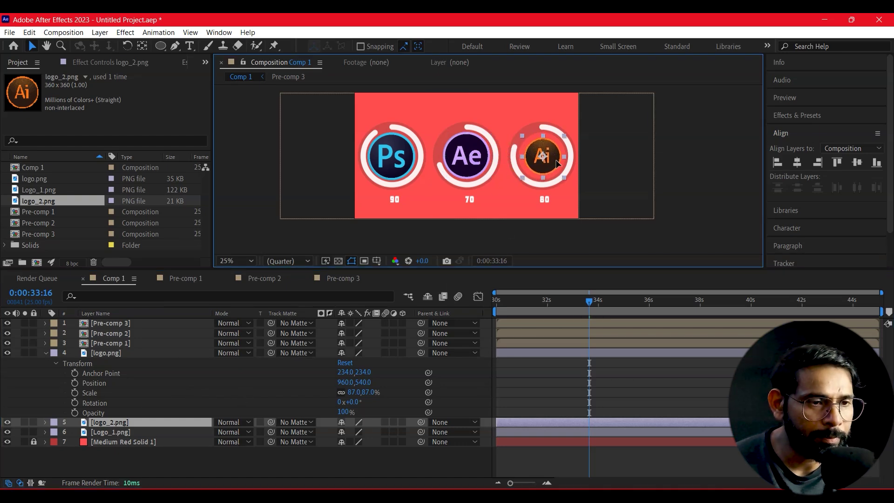
key("Return")
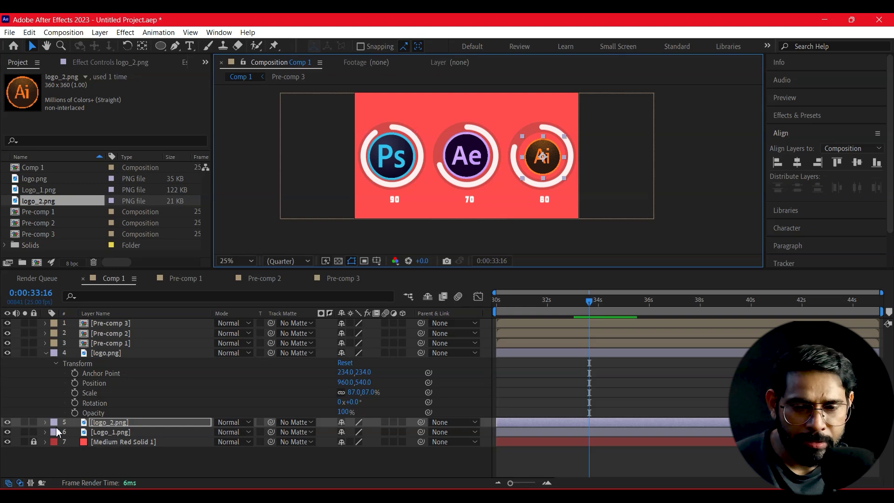
Step: Enlarge the Ai logo to 124% and raise its Position to 1616,542
left_click(45, 422)
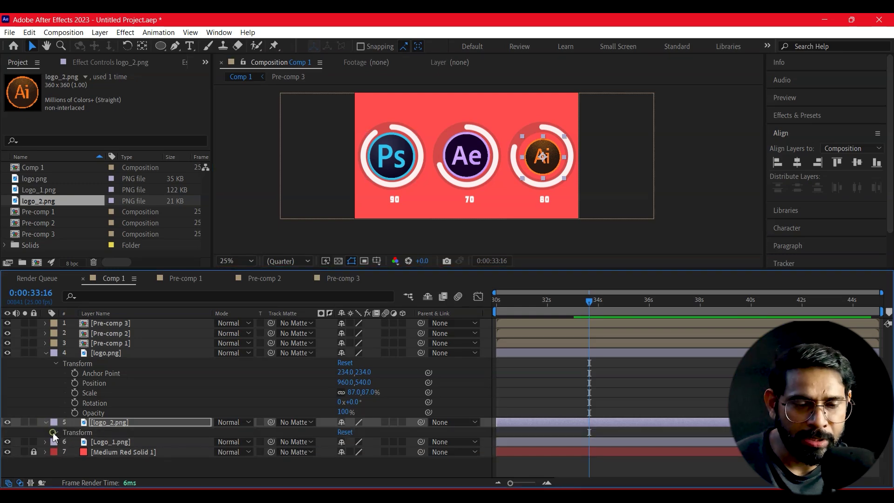
left_click(54, 432)
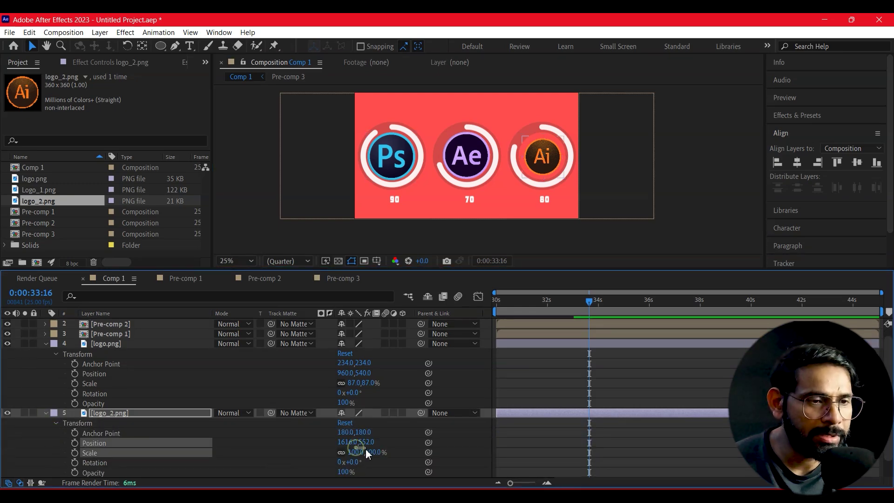
left_click_drag(356, 452, 370, 452)
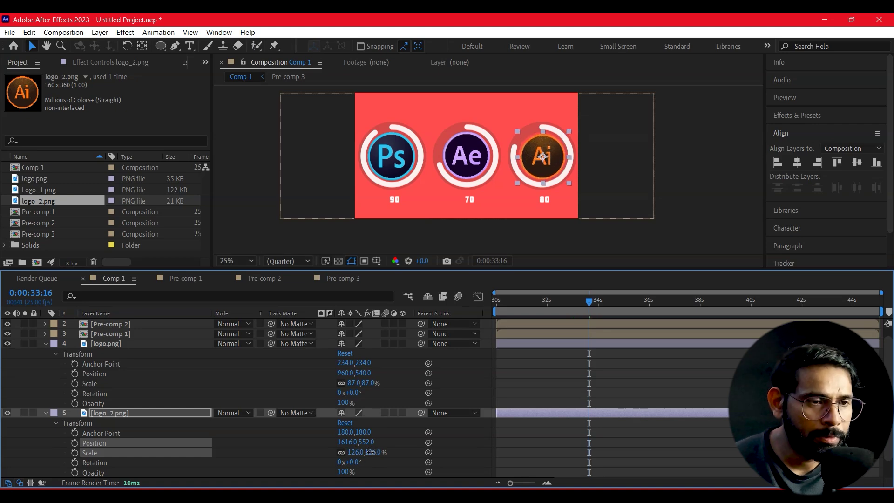
scroll(536, 186, "up", 2)
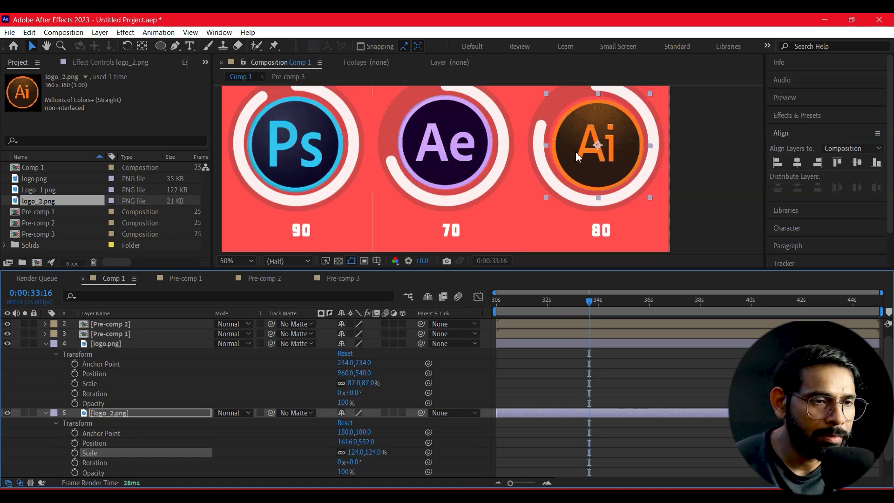
key("shift+Up")
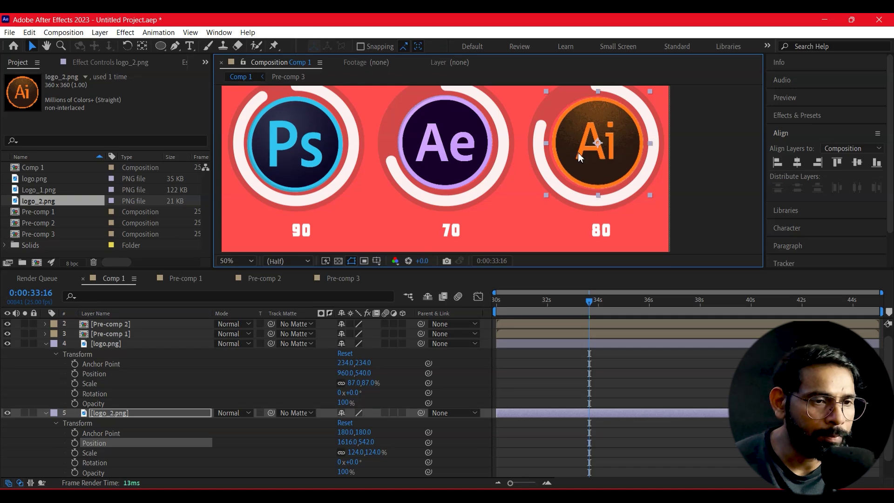
scroll(582, 196, "down", 4)
left_click(602, 206)
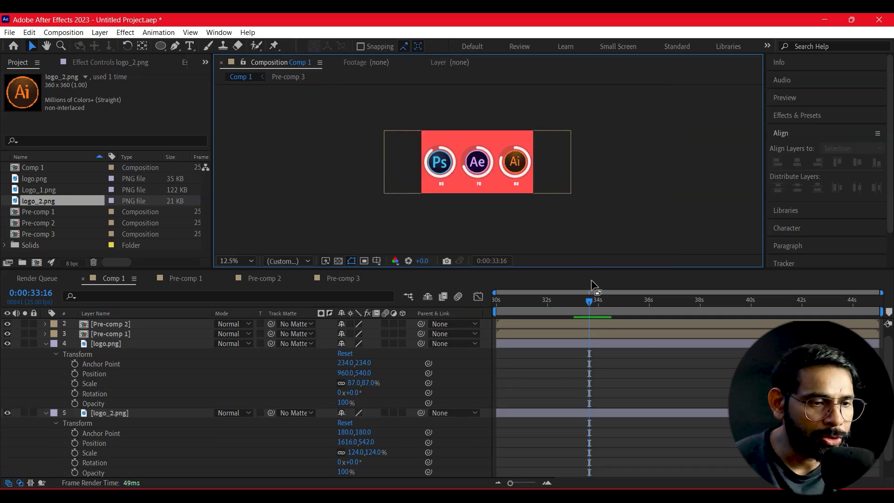
Step: Preview the rings counting up to 90, 70 and 80 from the start
key("space")
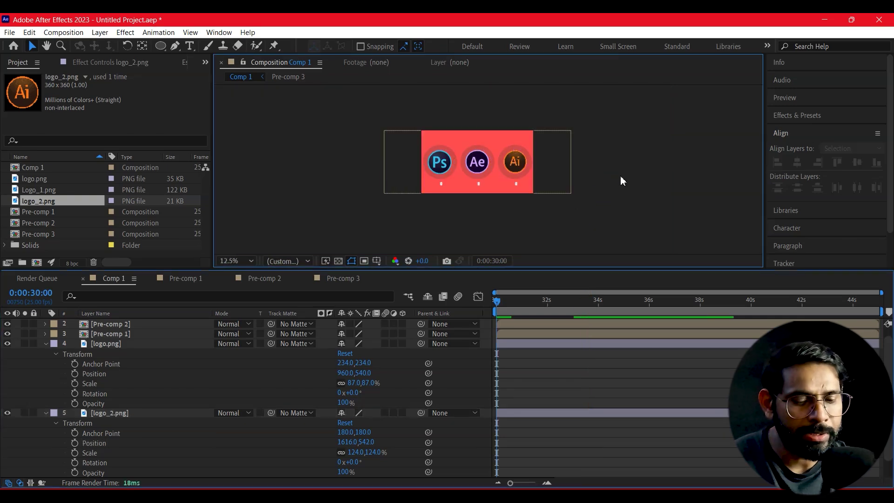
key("period")
key("period")
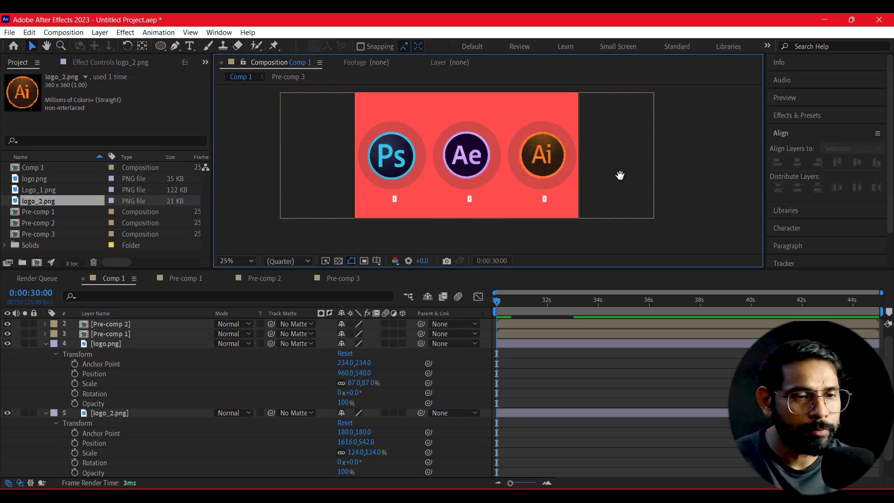
key("space")
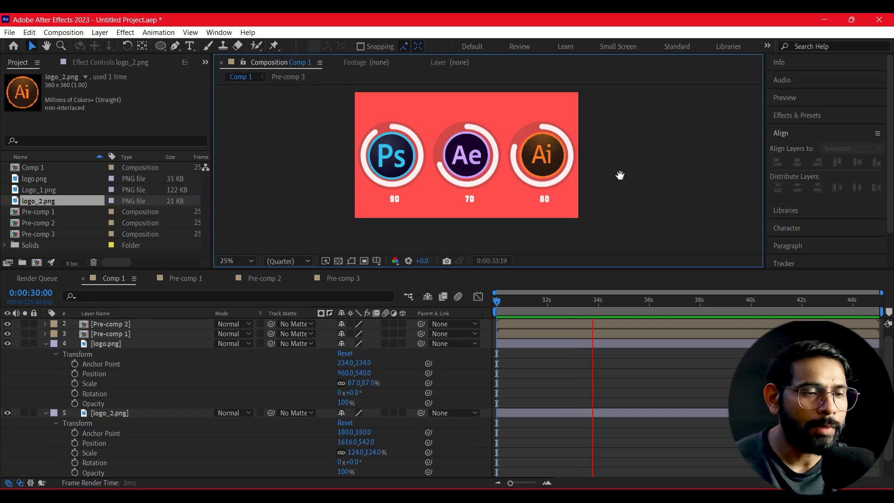
key("space")
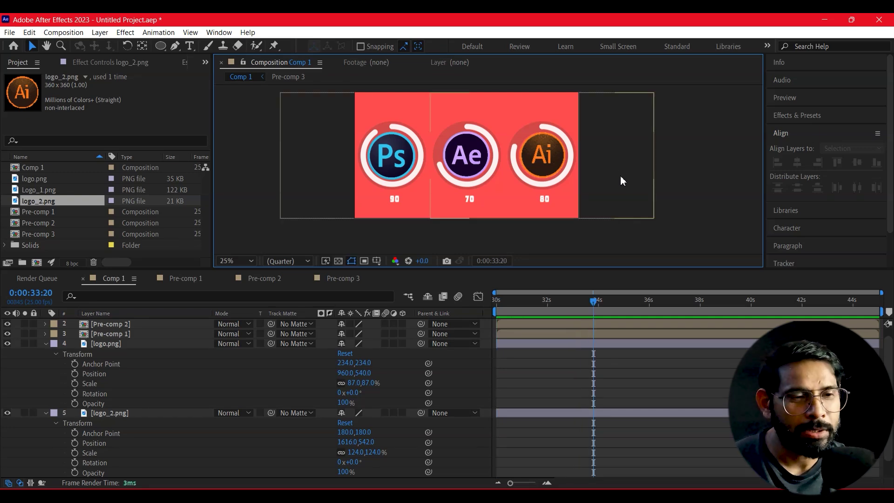
left_click_drag(609, 179, 613, 176)
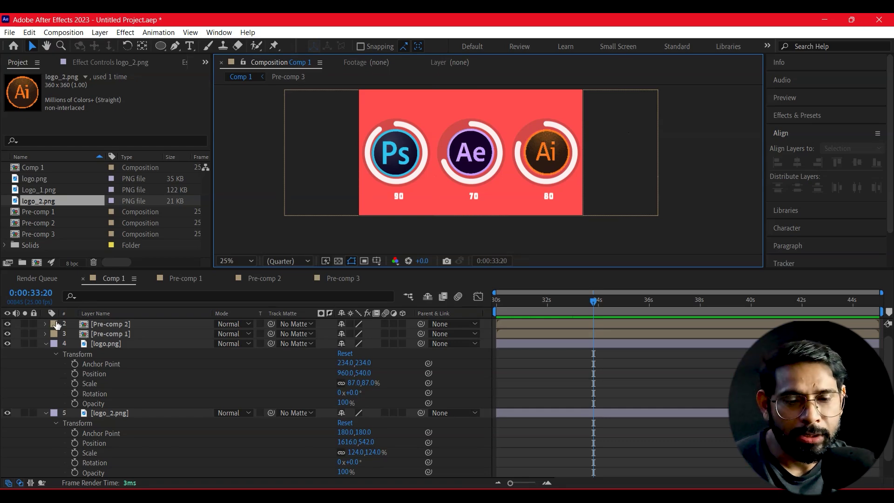
Step: Collapse the Transform properties of logo.png and logo_2.png
left_click(42, 345)
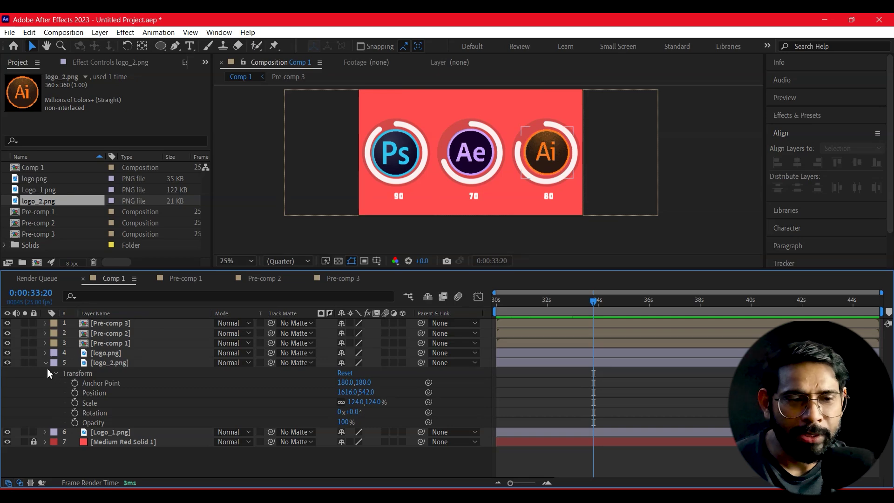
key("u")
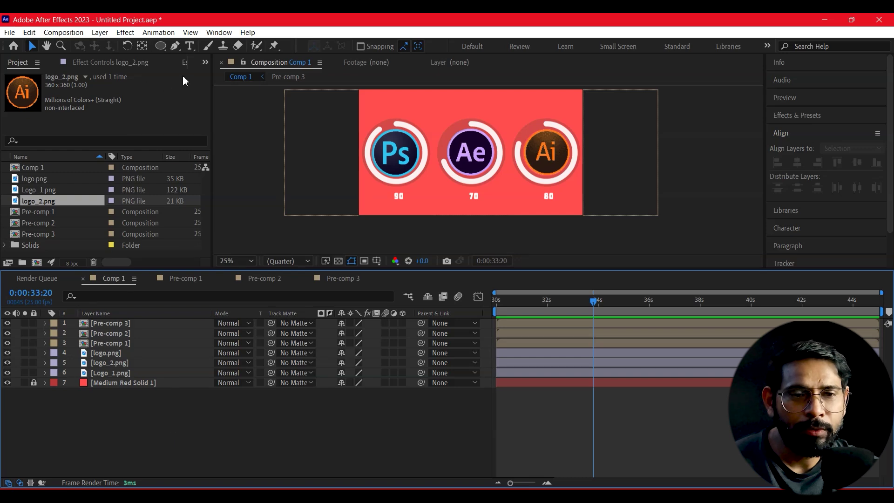
left_click(189, 48)
Step: Type a 'SOFTWARES' text layer at the top of the composition
left_click(423, 104)
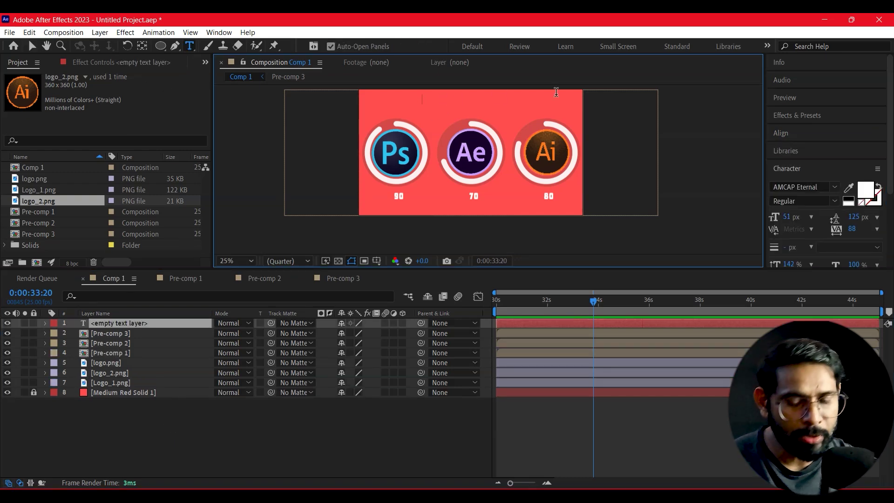
key("Caps_Lock")
type("SOFT")
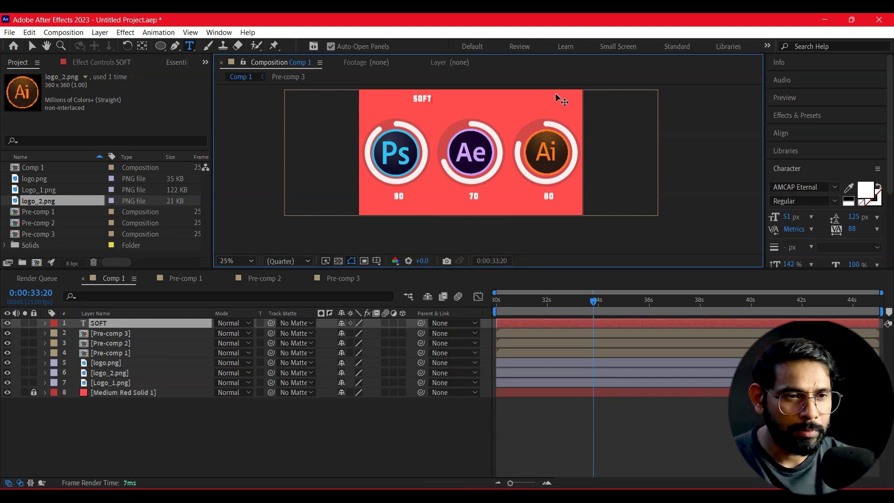
type("WARE")
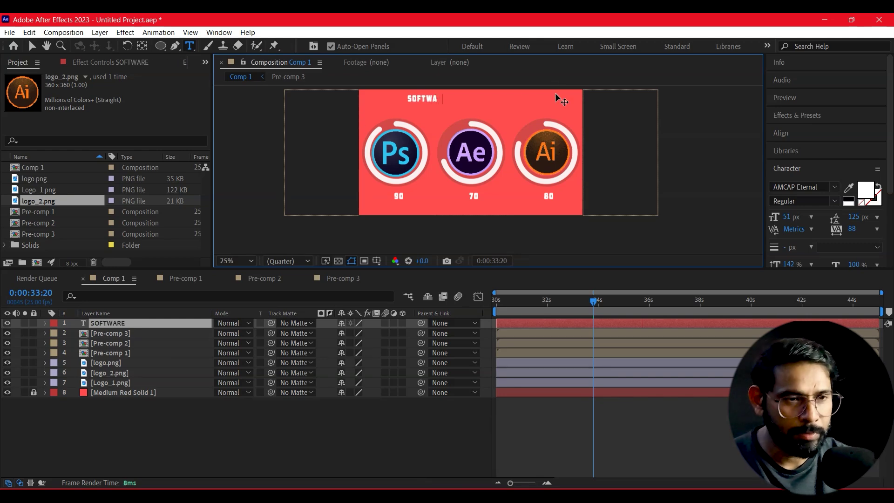
type("S")
key("Escape")
key("v")
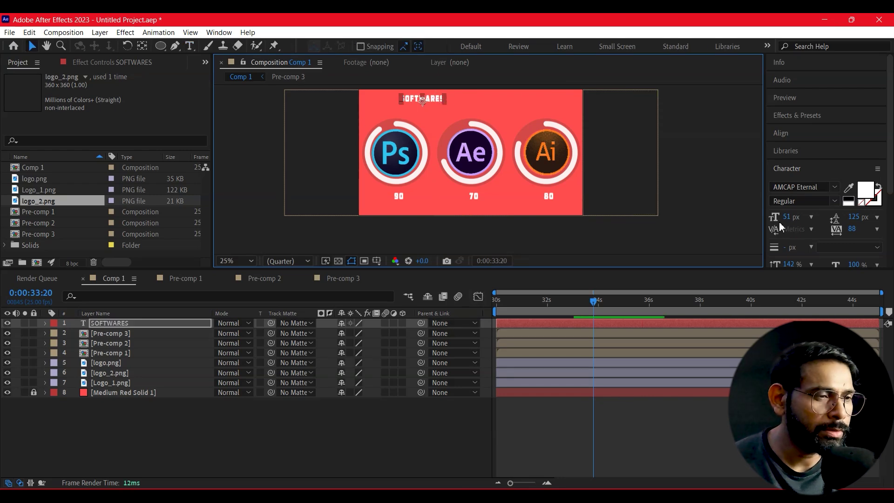
Step: Set the title's font size to 120 px and centre it above the rings
left_click(788, 217)
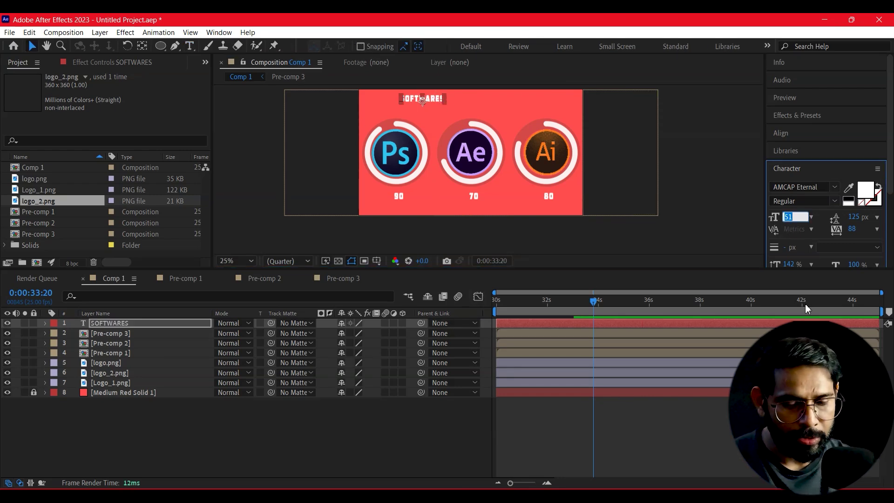
type("120")
key("Caps_Lock")
key("Return")
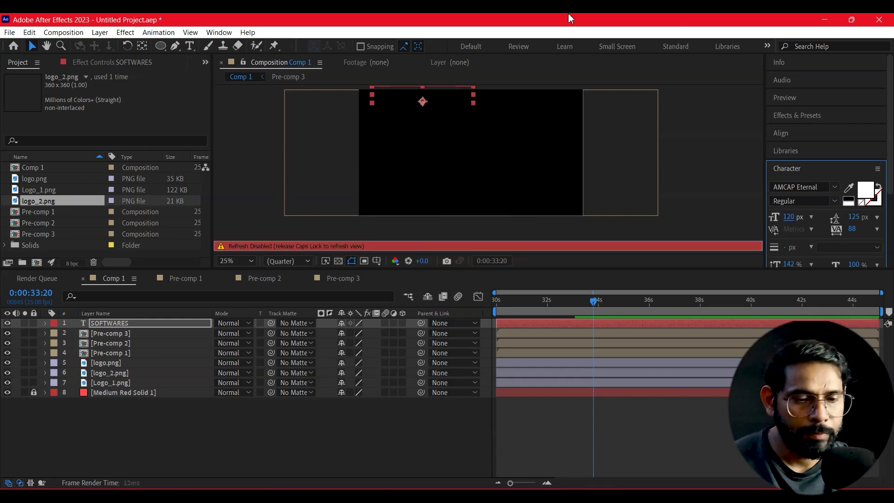
key("Caps_Lock")
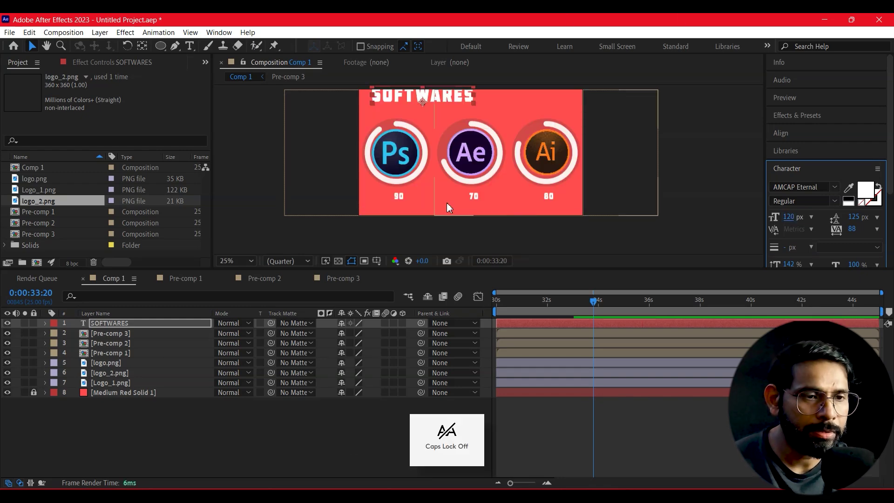
scroll(536, 139, "up", 2)
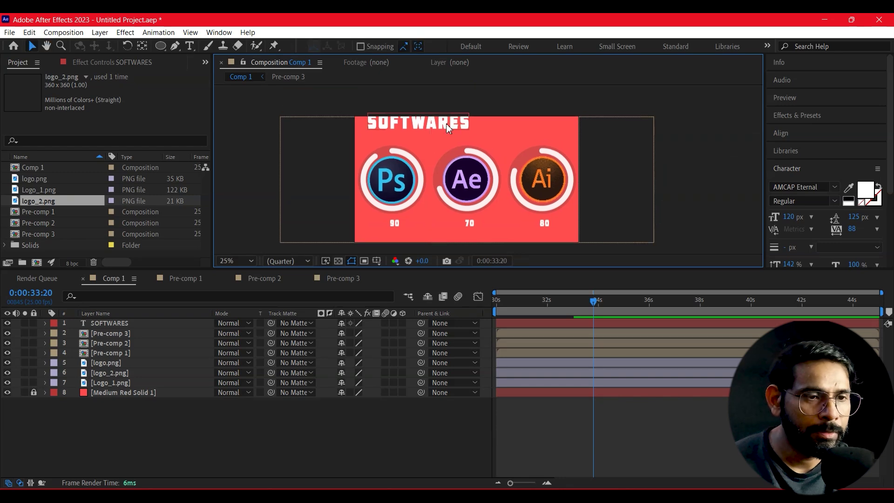
left_click_drag(481, 142, 489, 137)
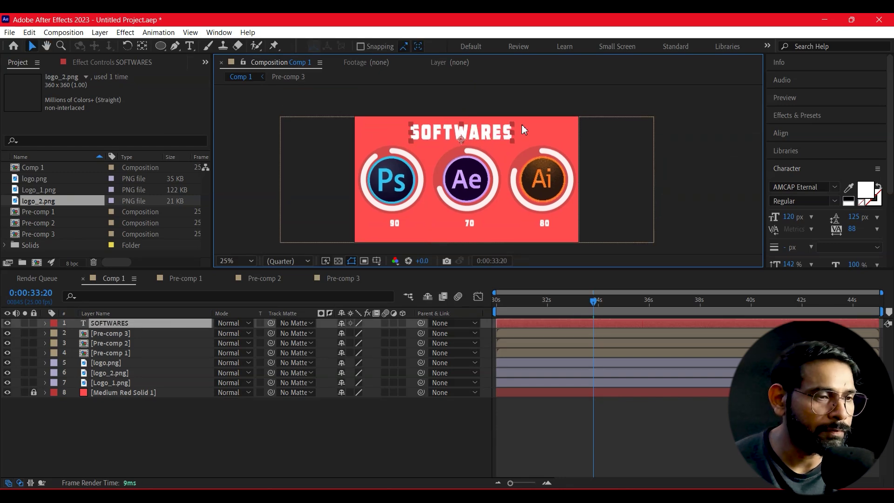
Step: Reduce the title to 100 px and nudge it up slightly
left_click(790, 217)
type("100")
key("Return")
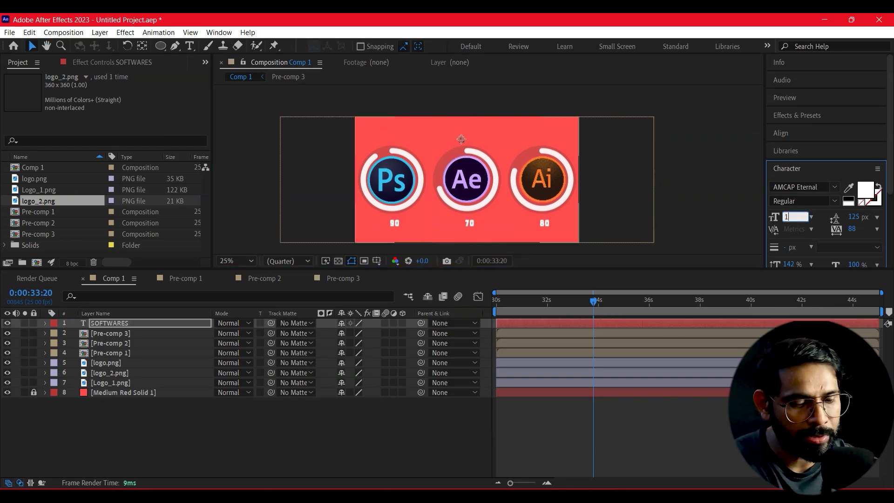
left_click_drag(487, 137, 490, 134)
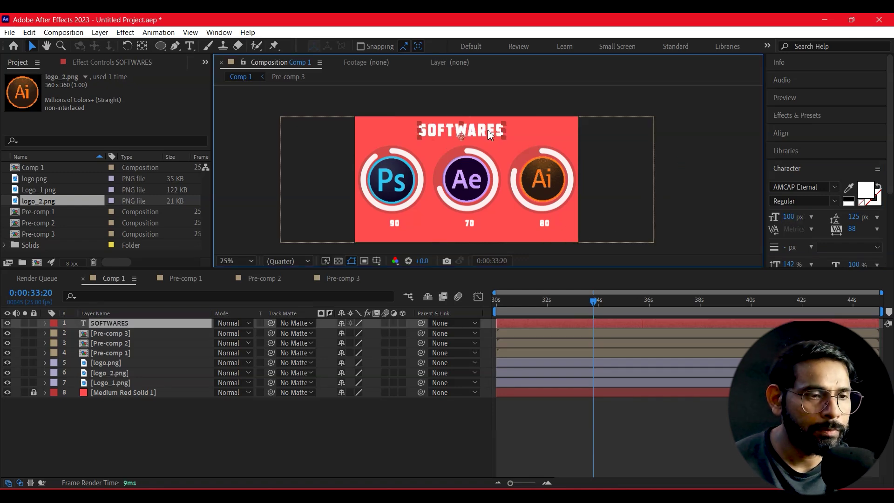
left_click(686, 155)
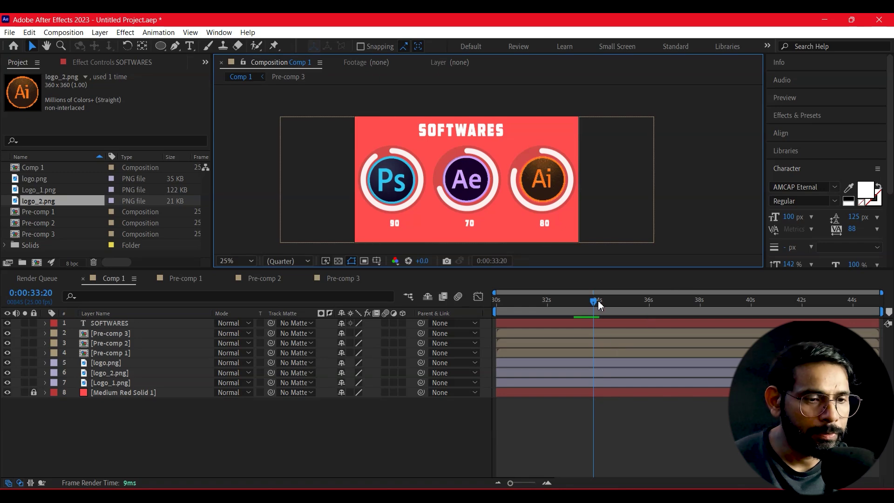
left_click_drag(598, 303, 479, 319)
key("space")
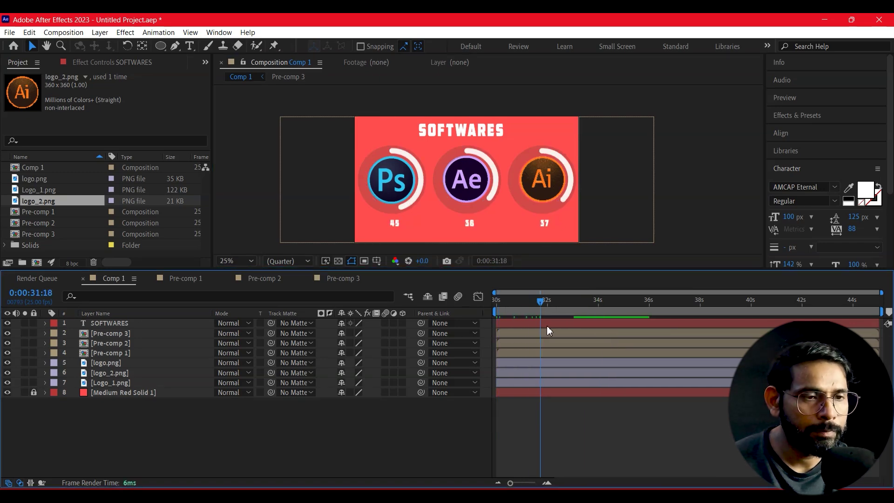
key("space")
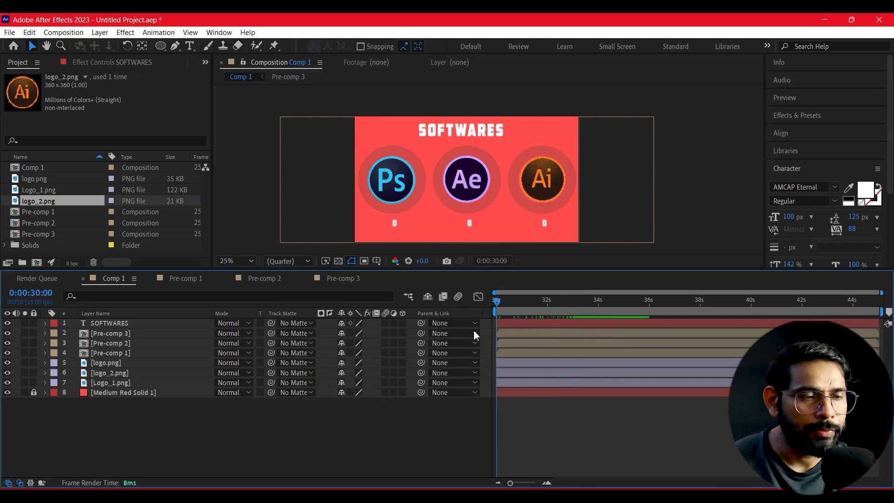
mouse_move(695, 143)
left_mouse_down()
mouse_move(686, 108)
mouse_move(688, 121)
left_mouse_up()
key("space")
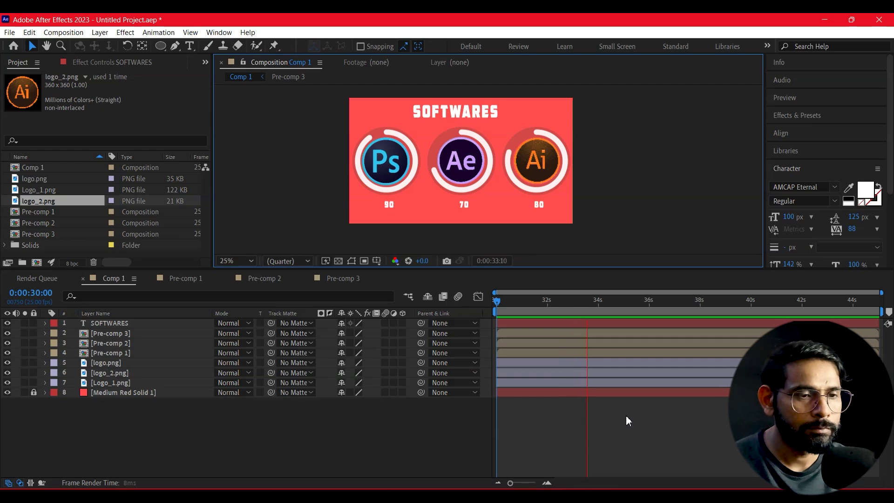
key("space")
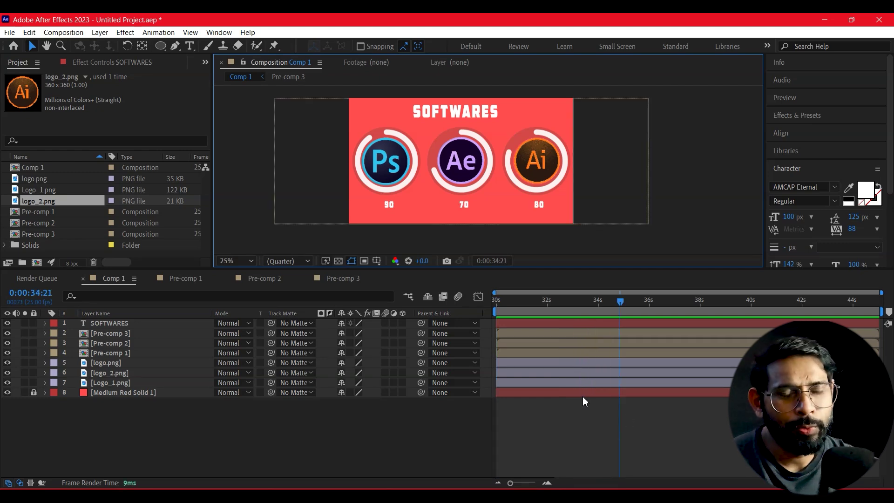